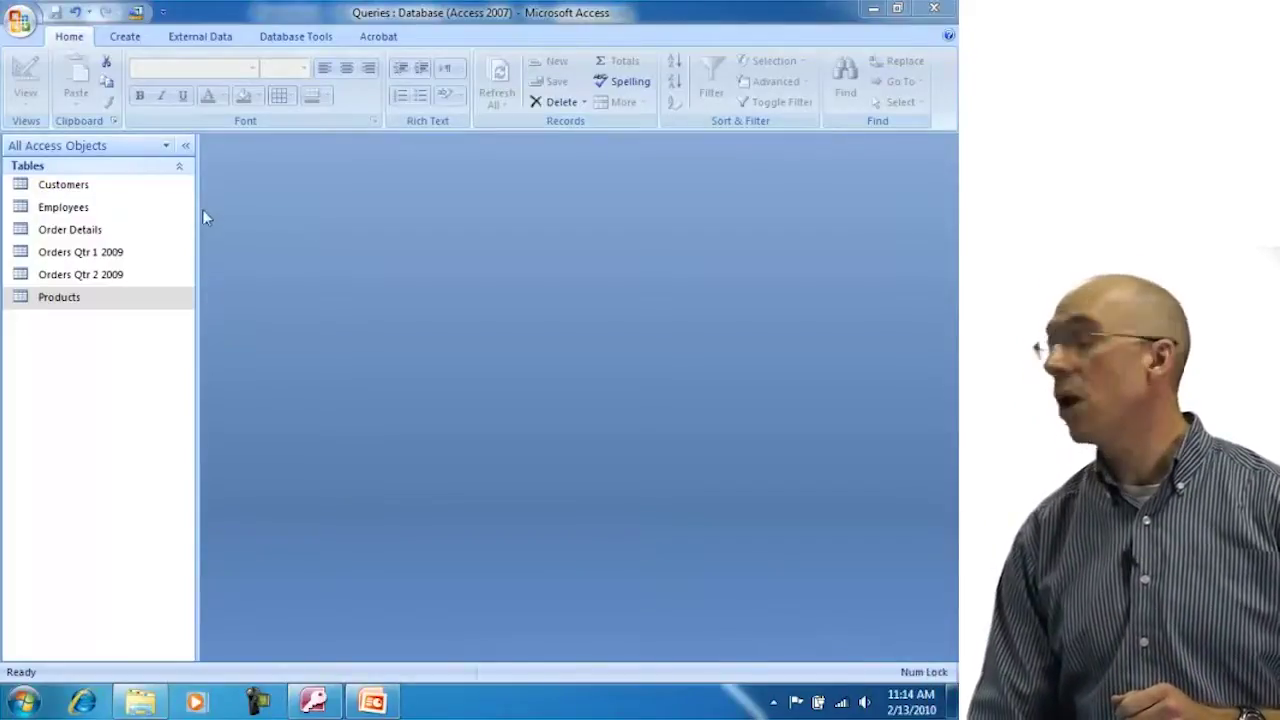
Open the Customers table and create a new query in design view with Customers as its source table
double_click(85, 194)
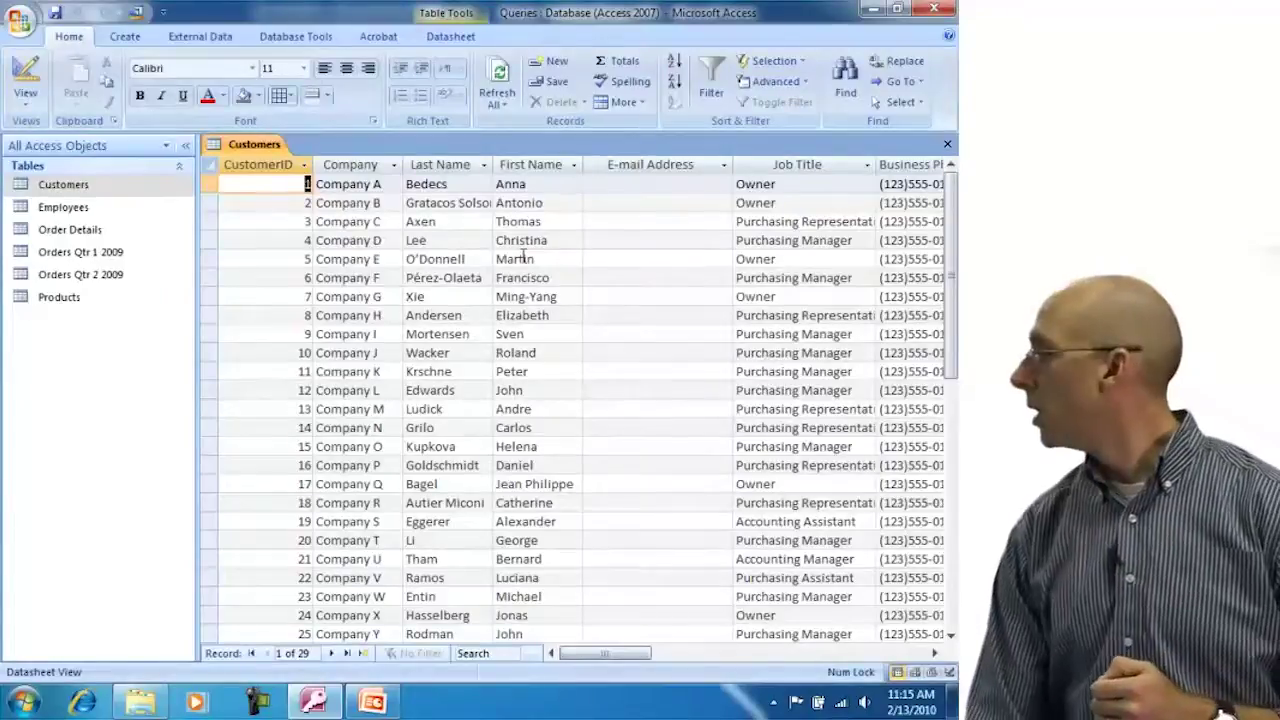
click(141, 38)
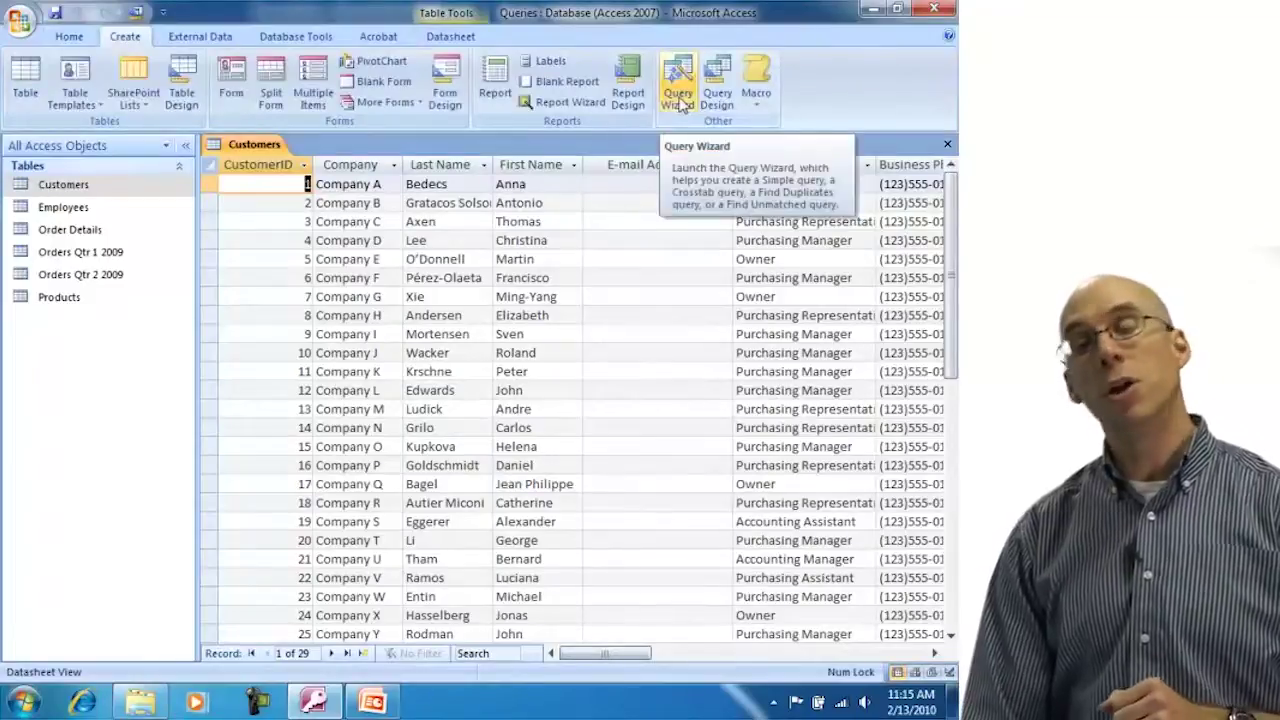
click(717, 98)
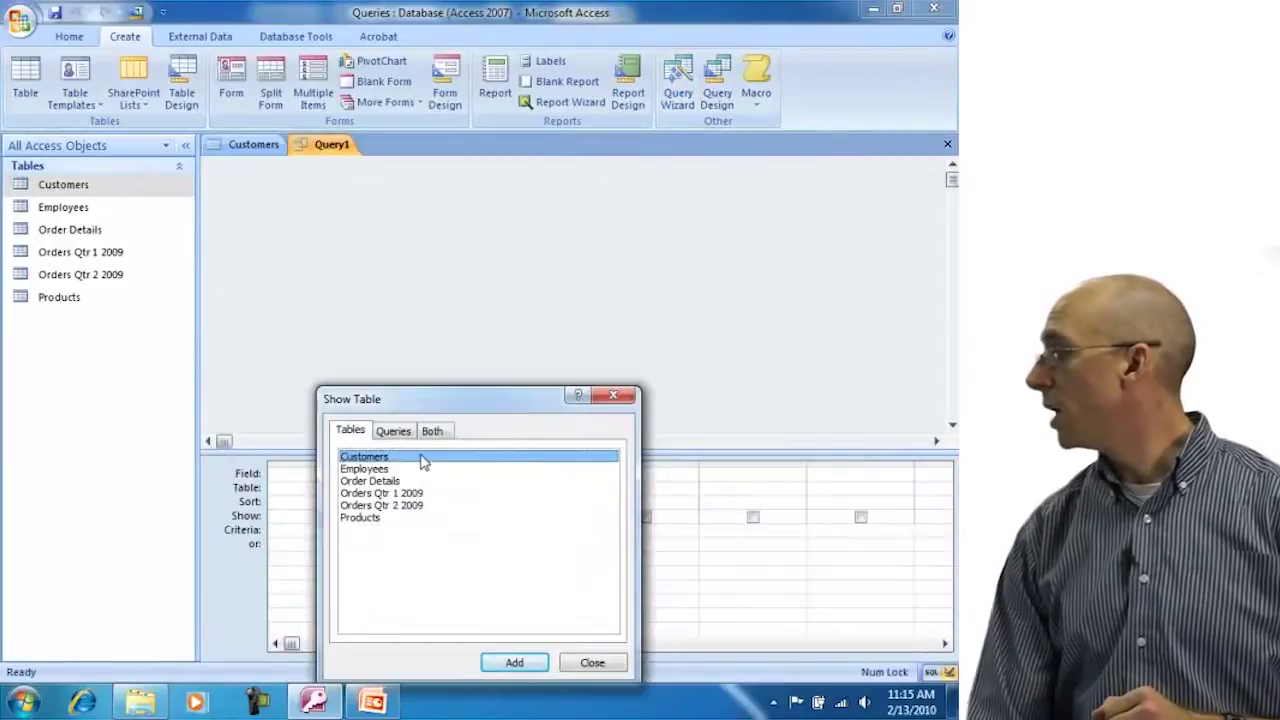
double_click(422, 458)
click(592, 662)
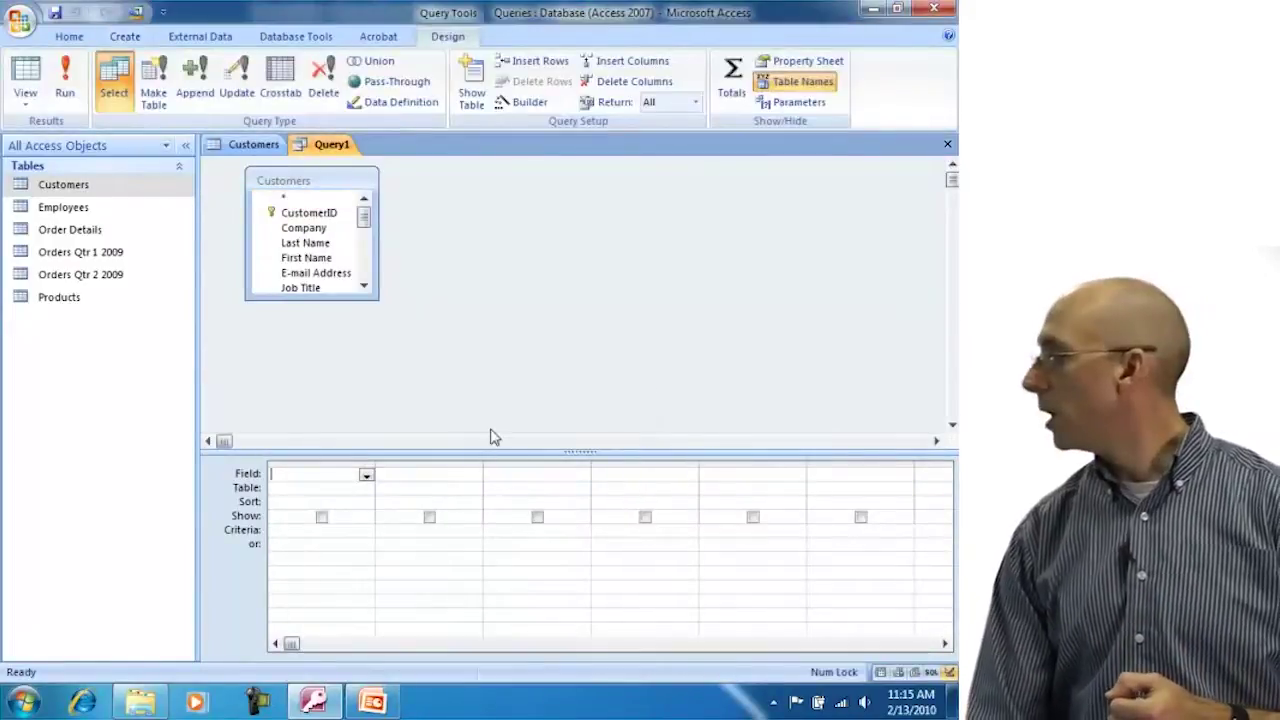
Enlarge the Customers field list, add First Name and Last Name to the query grid, and display the query results
drag(294, 300, 296, 357)
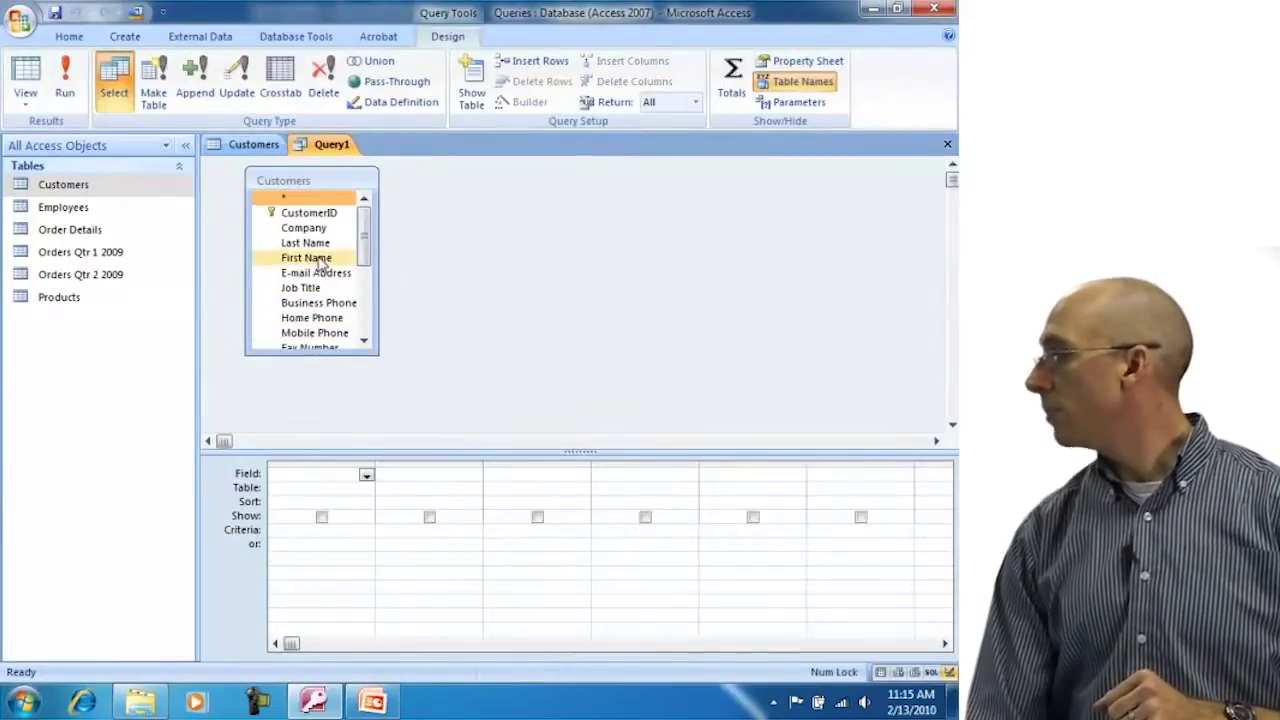
drag(318, 257, 315, 477)
drag(337, 228, 440, 478)
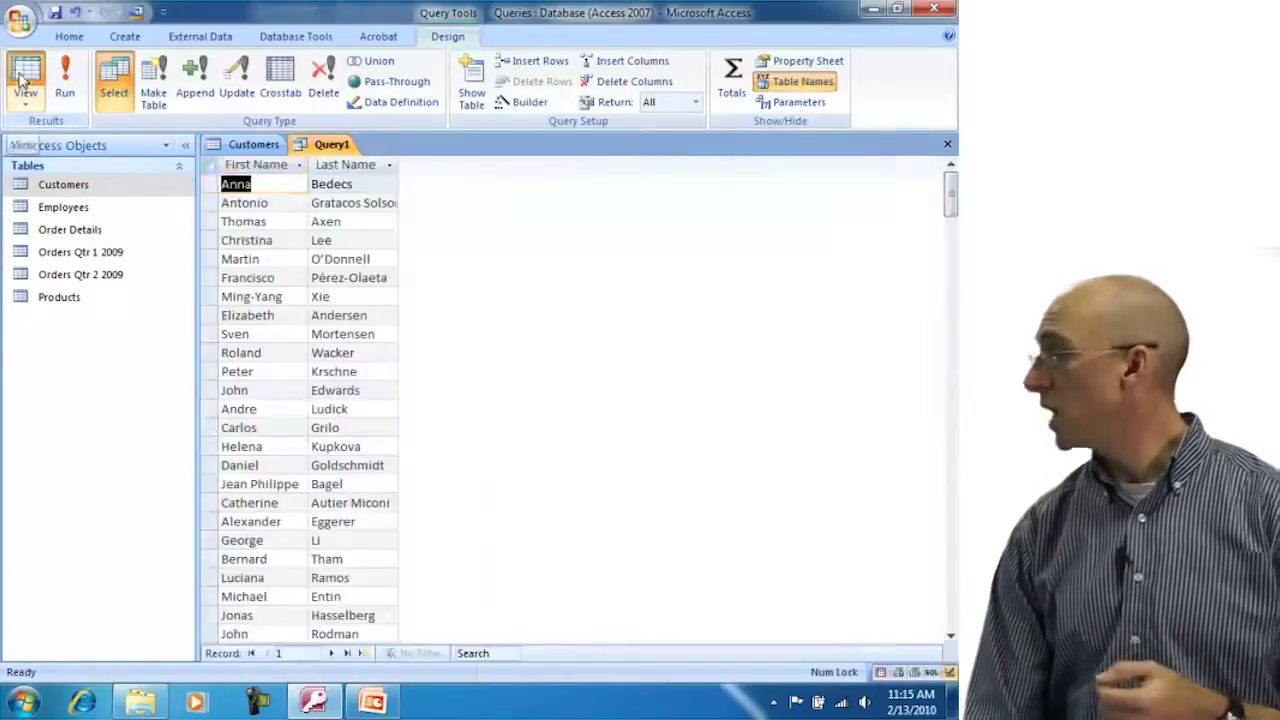
click(24, 84)
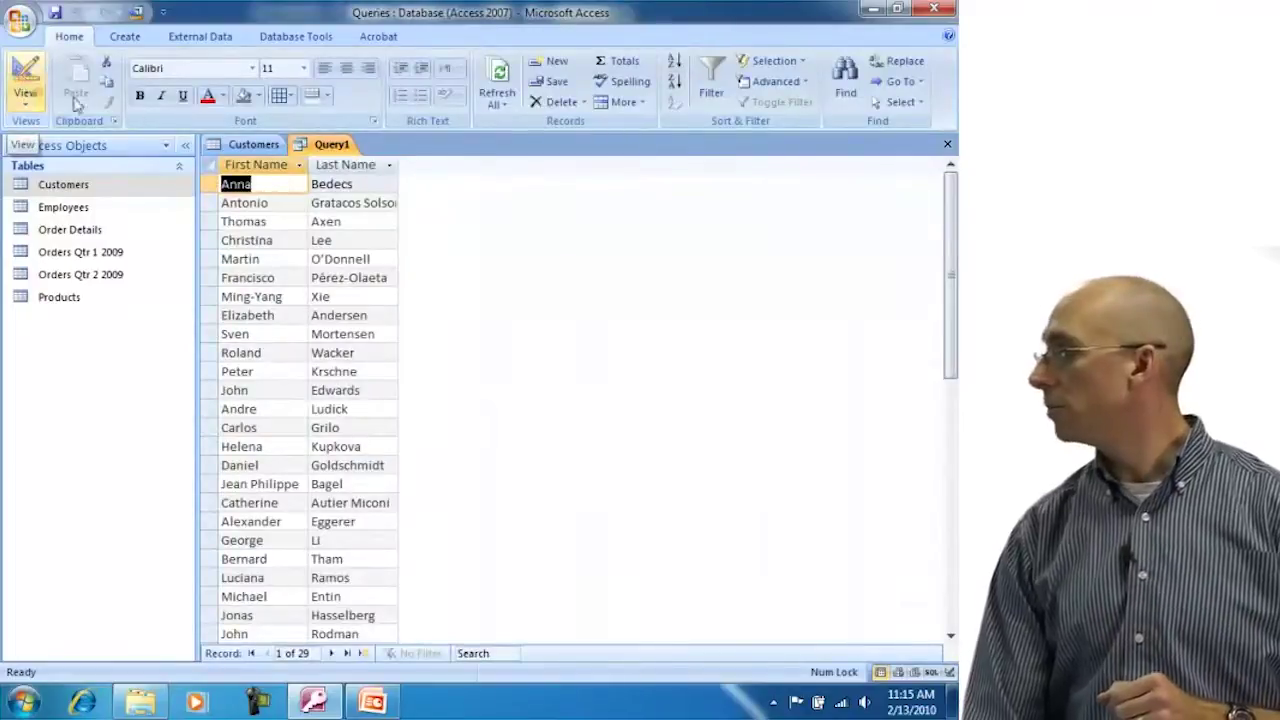
Return to the query design and enter the calculated field [First Name] & [Last Name] in the third column
click(16, 68)
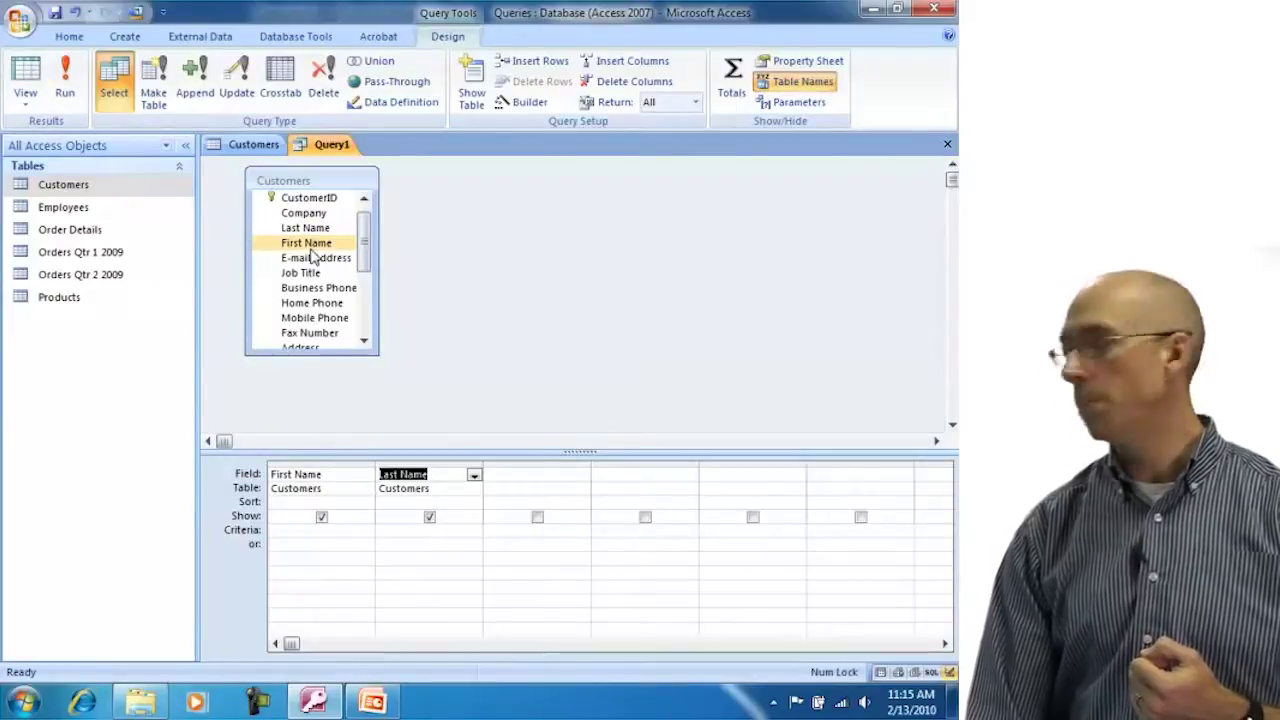
click(509, 477)
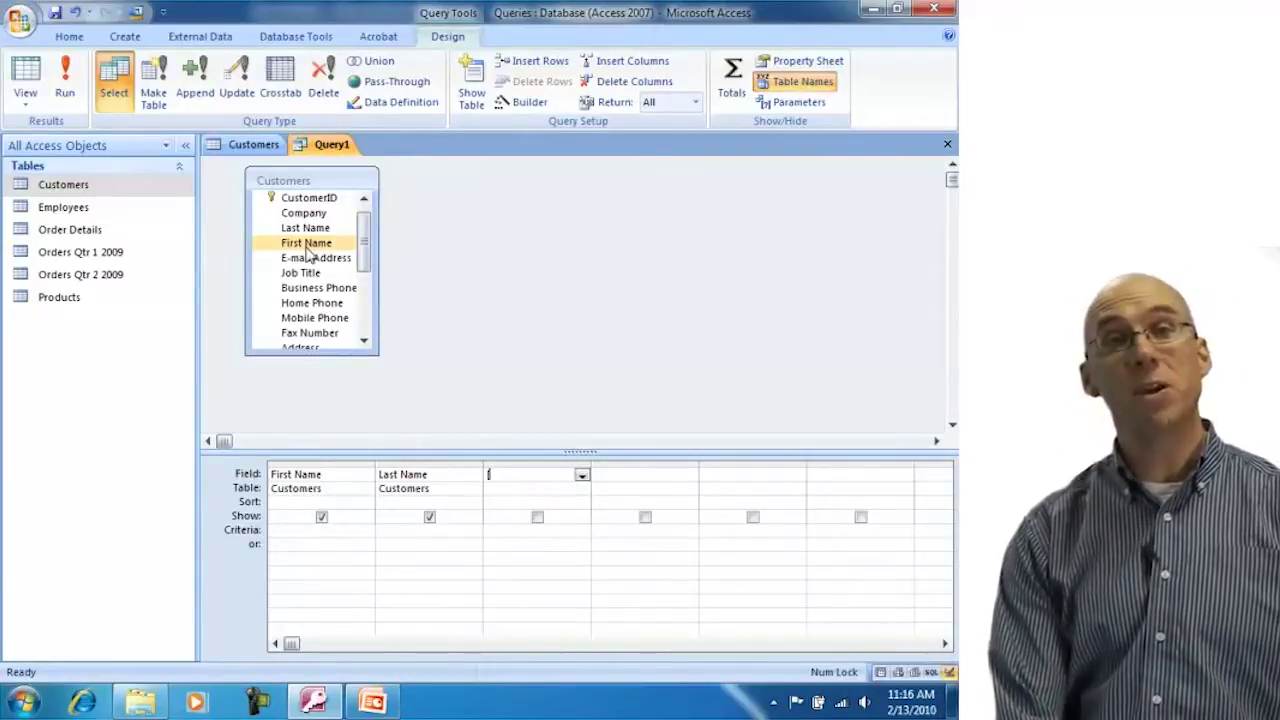
text([F)
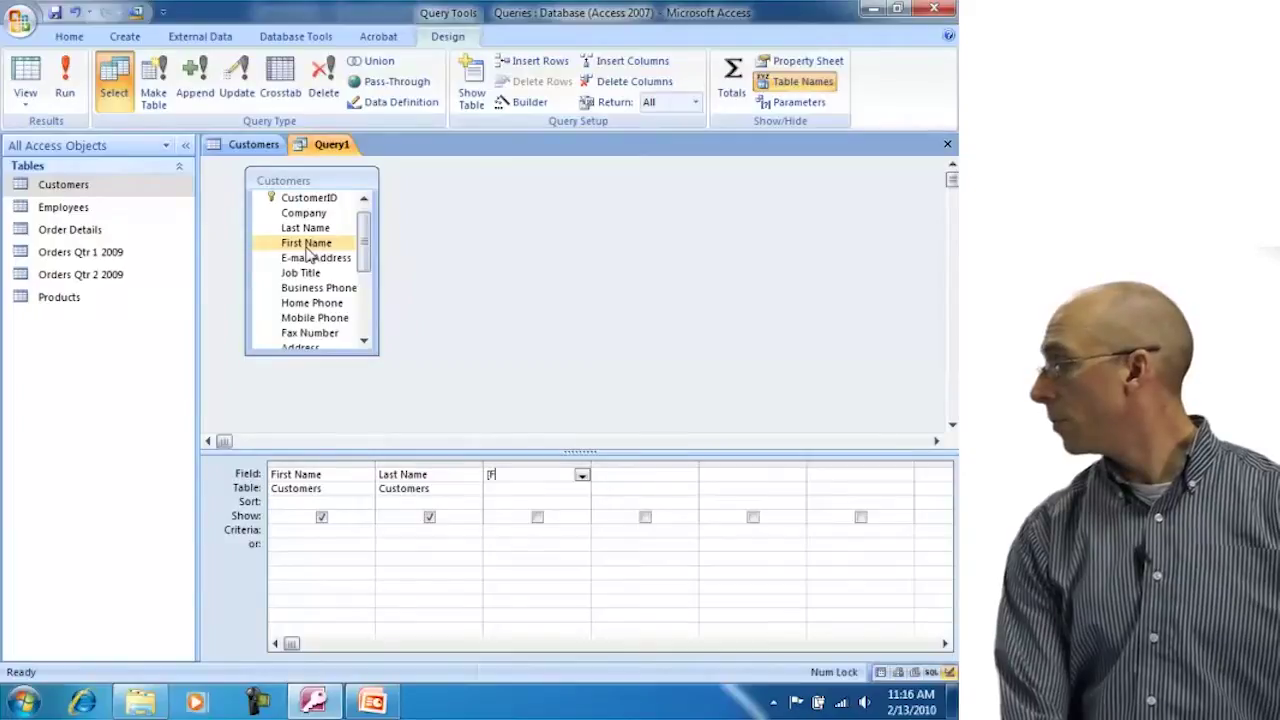
text(irst Name)
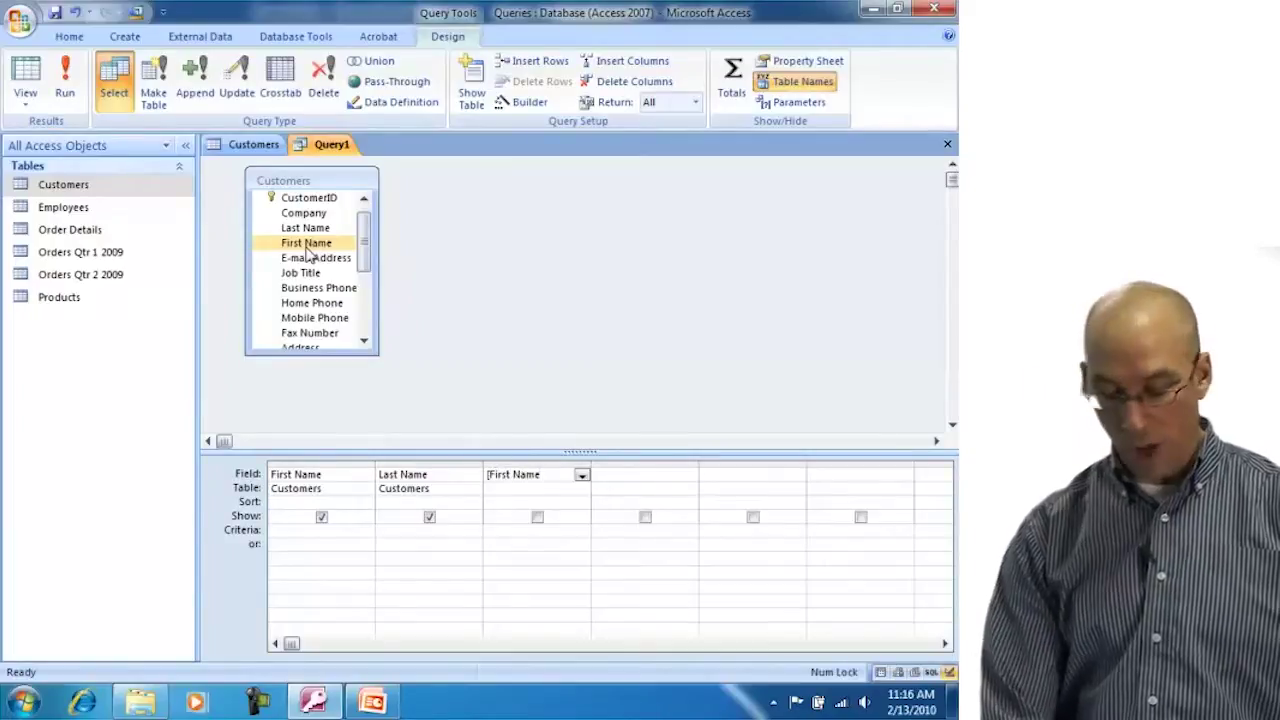
text(])
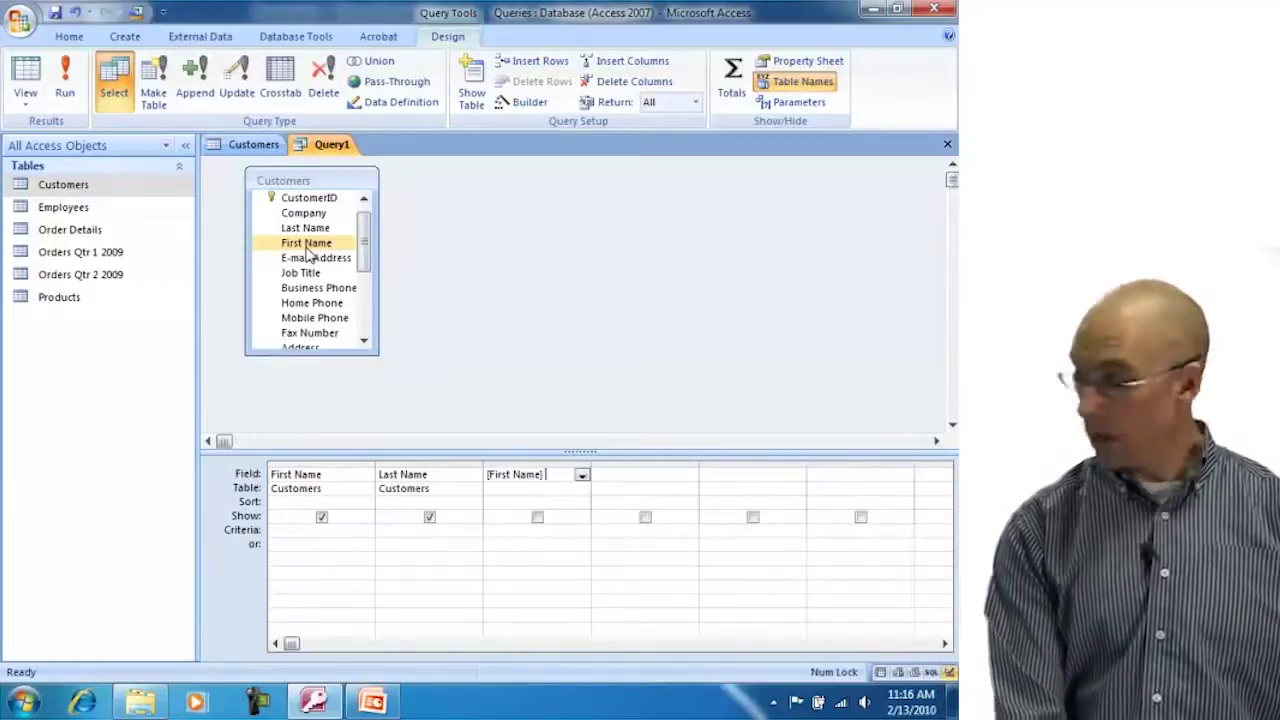
text(&)
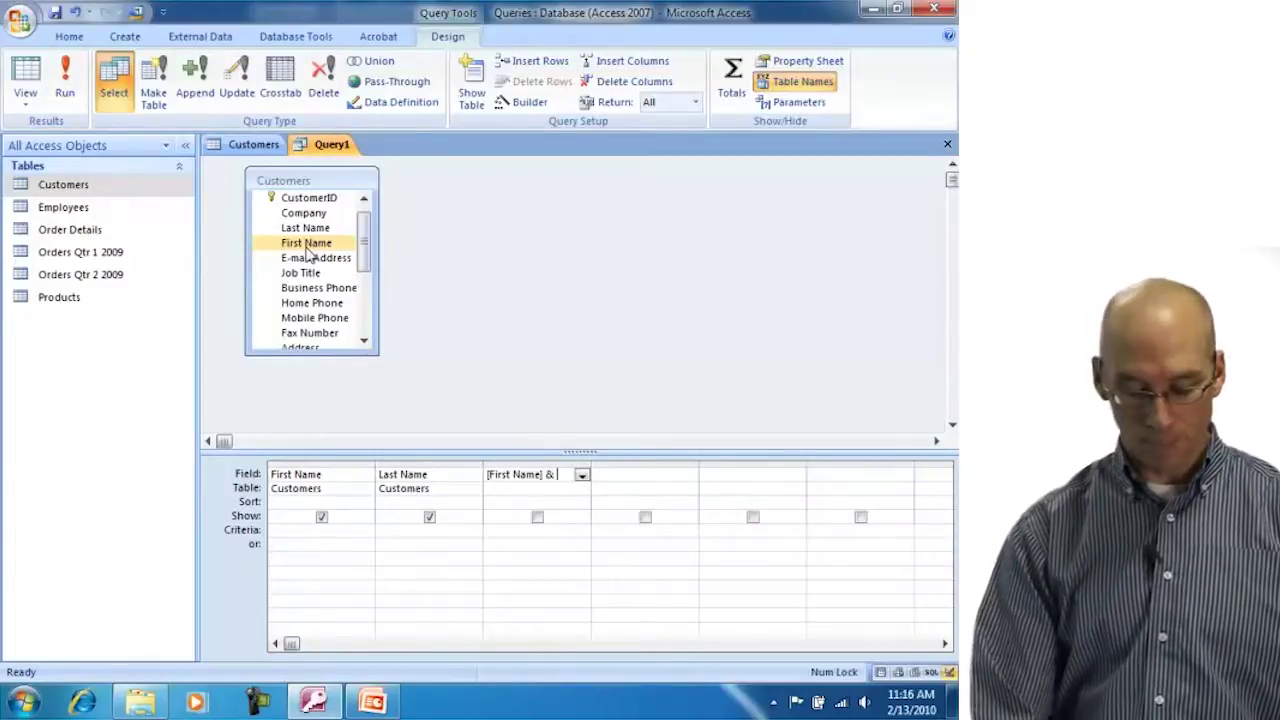
text( [L)
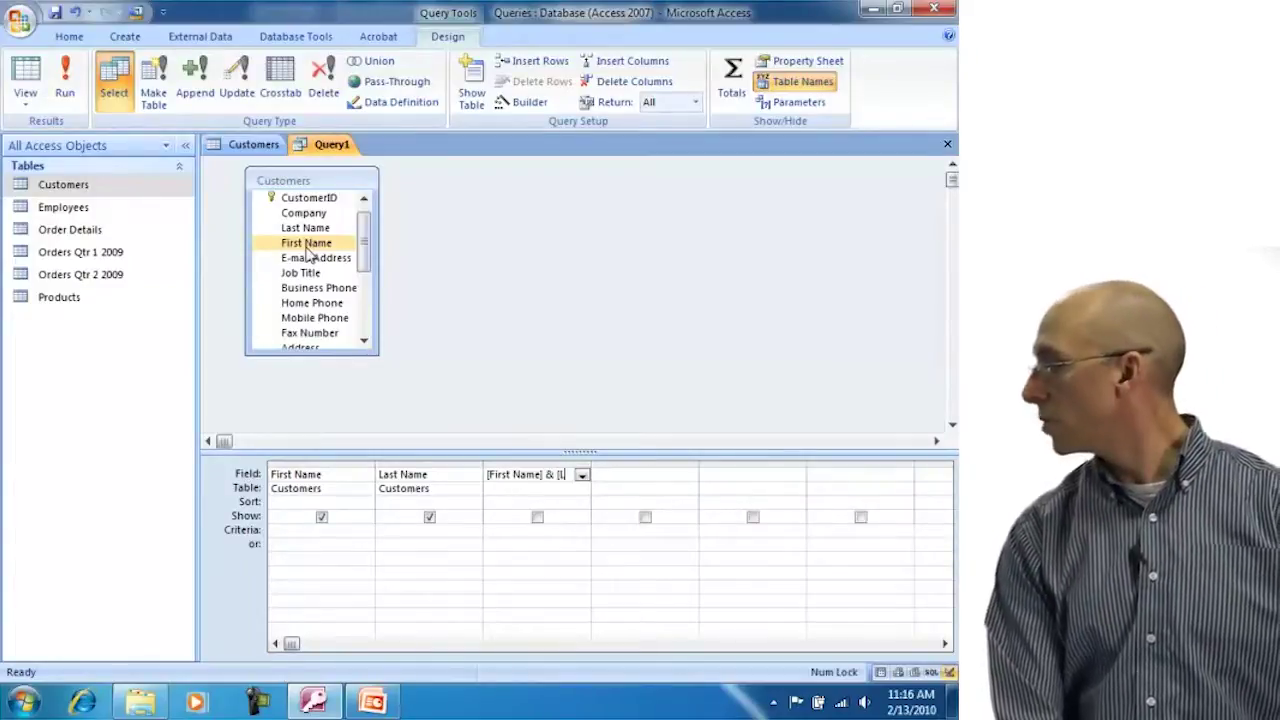
text(ast Name)
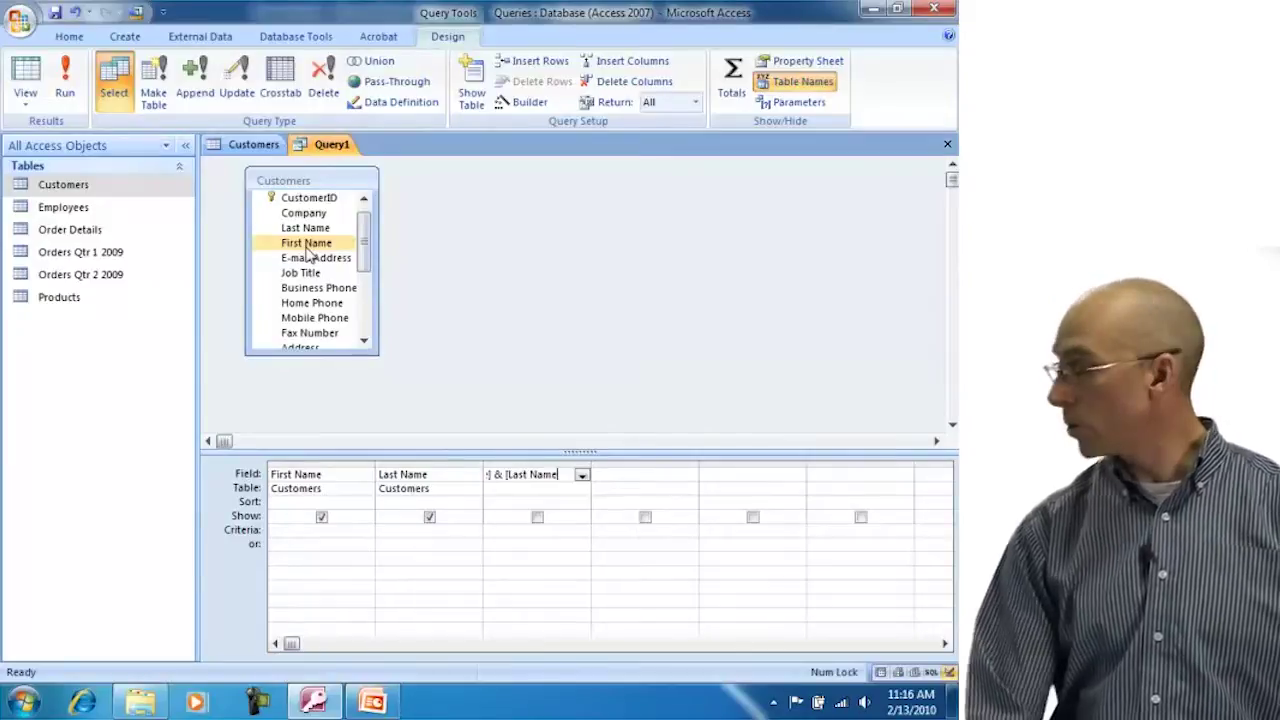
text(]])
key(Tab)
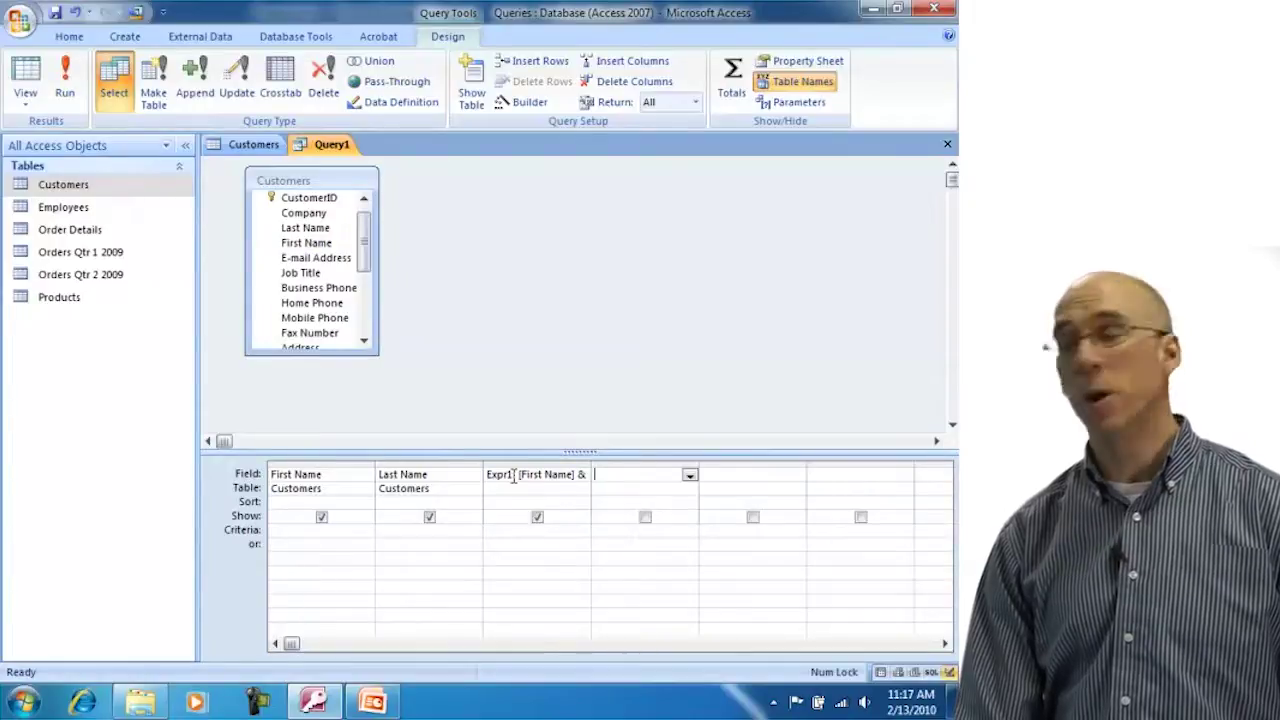
Display the query results and widen the Expr1 column to fit its contents
click(25, 75)
click(80, 183)
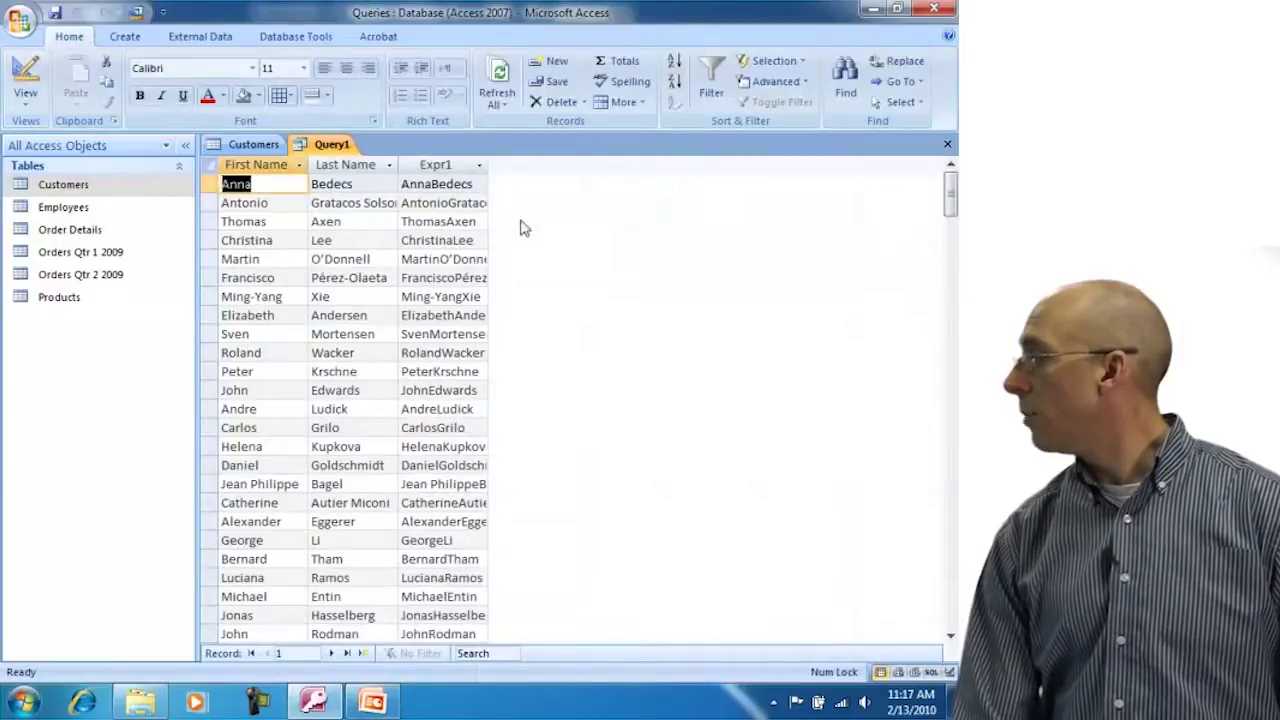
drag(489, 165, 494, 165)
double_click(494, 165)
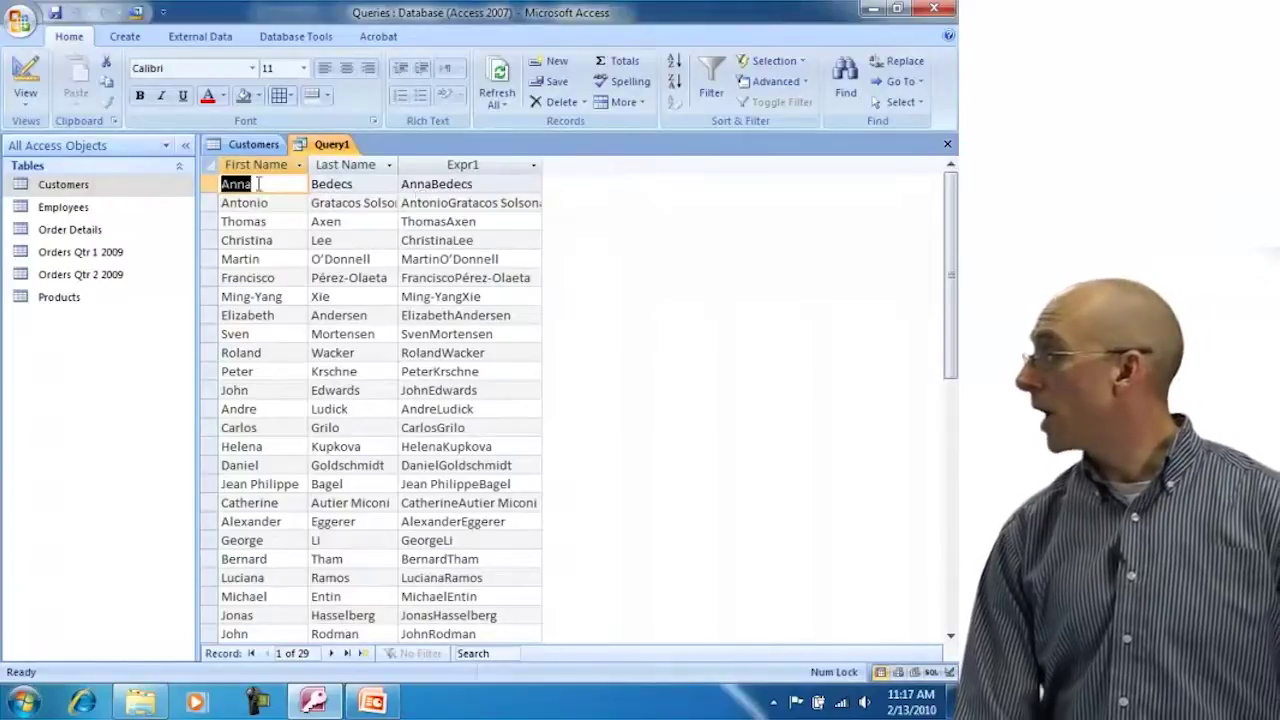
Edit the calculated field in the Zoom box to read Expr1: [First Name] & " " & [Last Name] and display the results
click(25, 72)
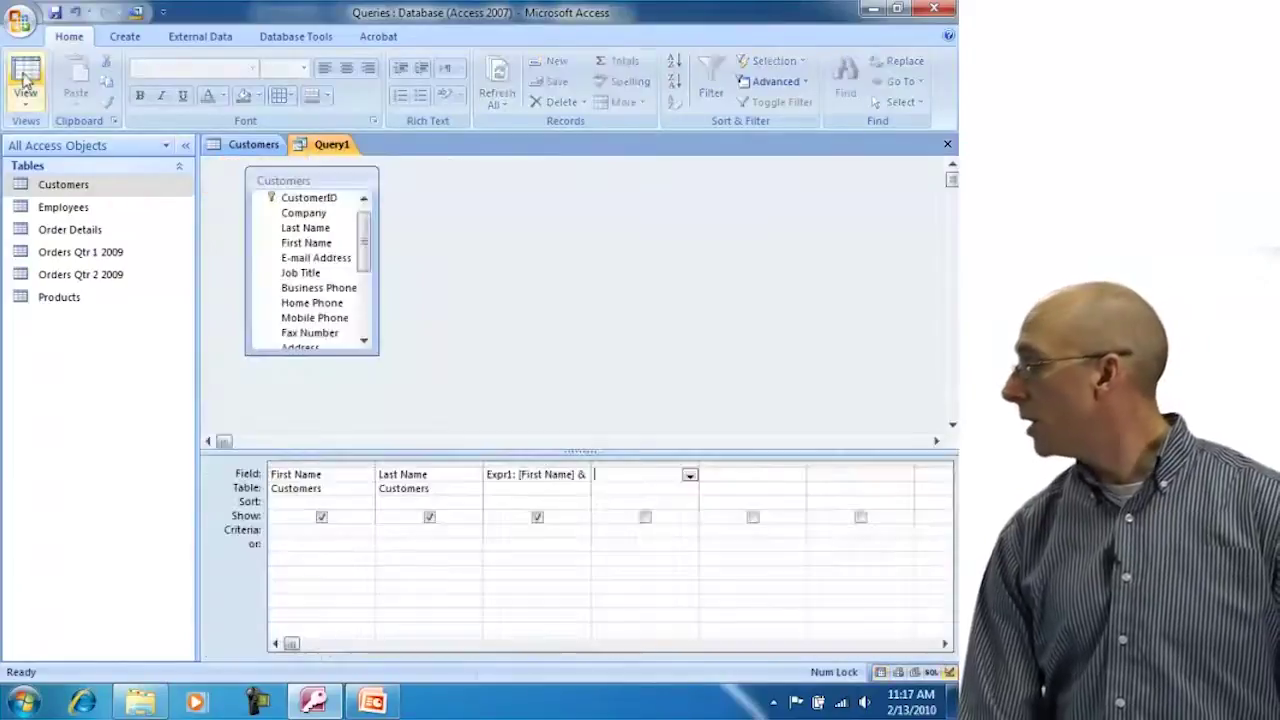
click(573, 474)
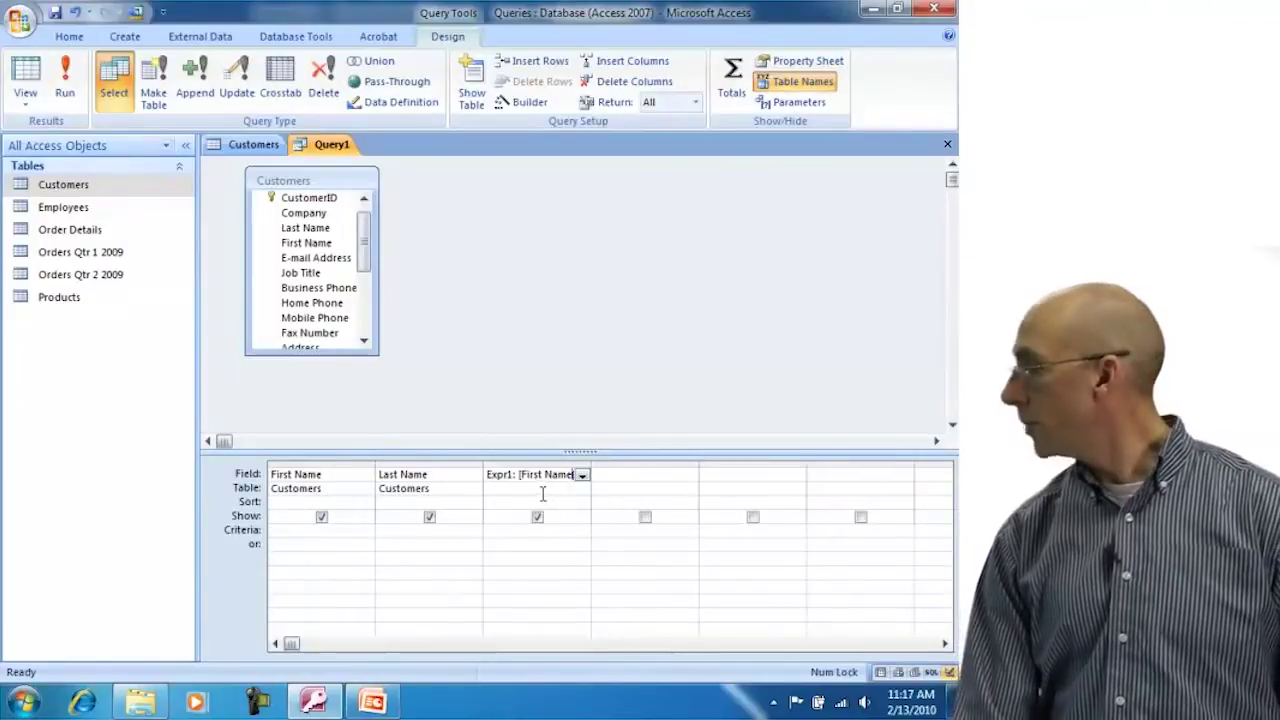
key(shift+F2)
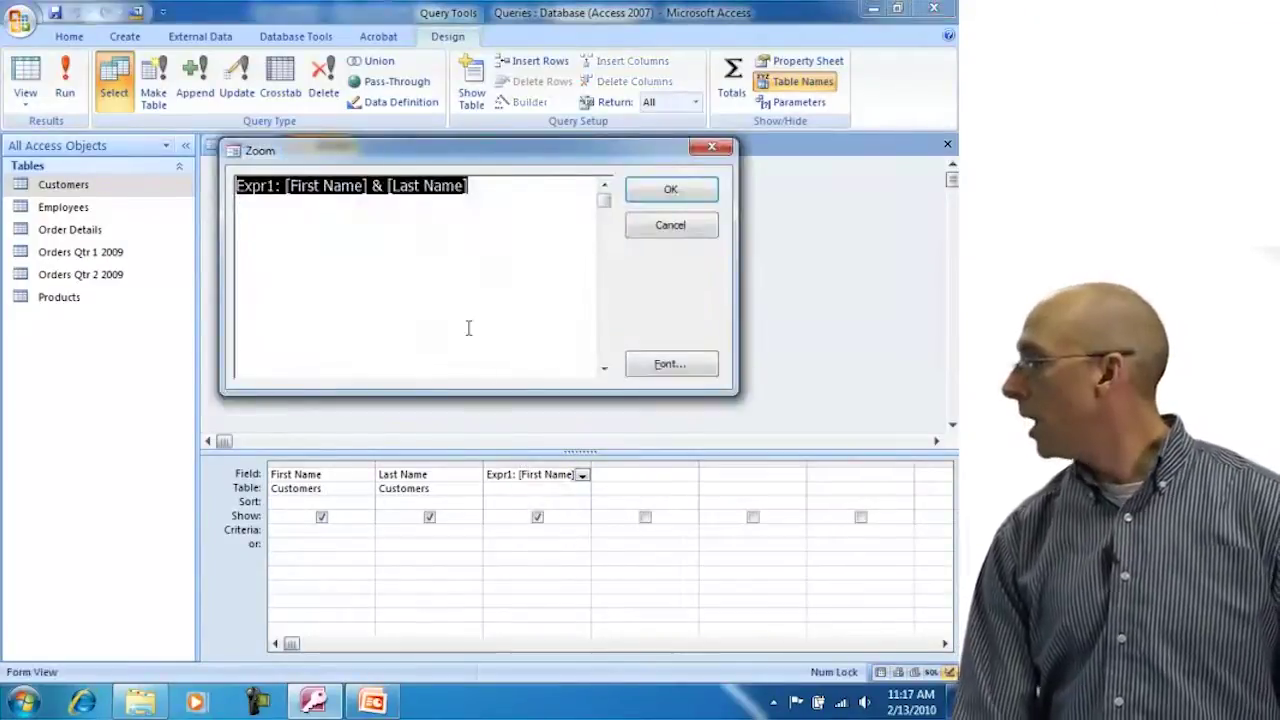
click(380, 190)
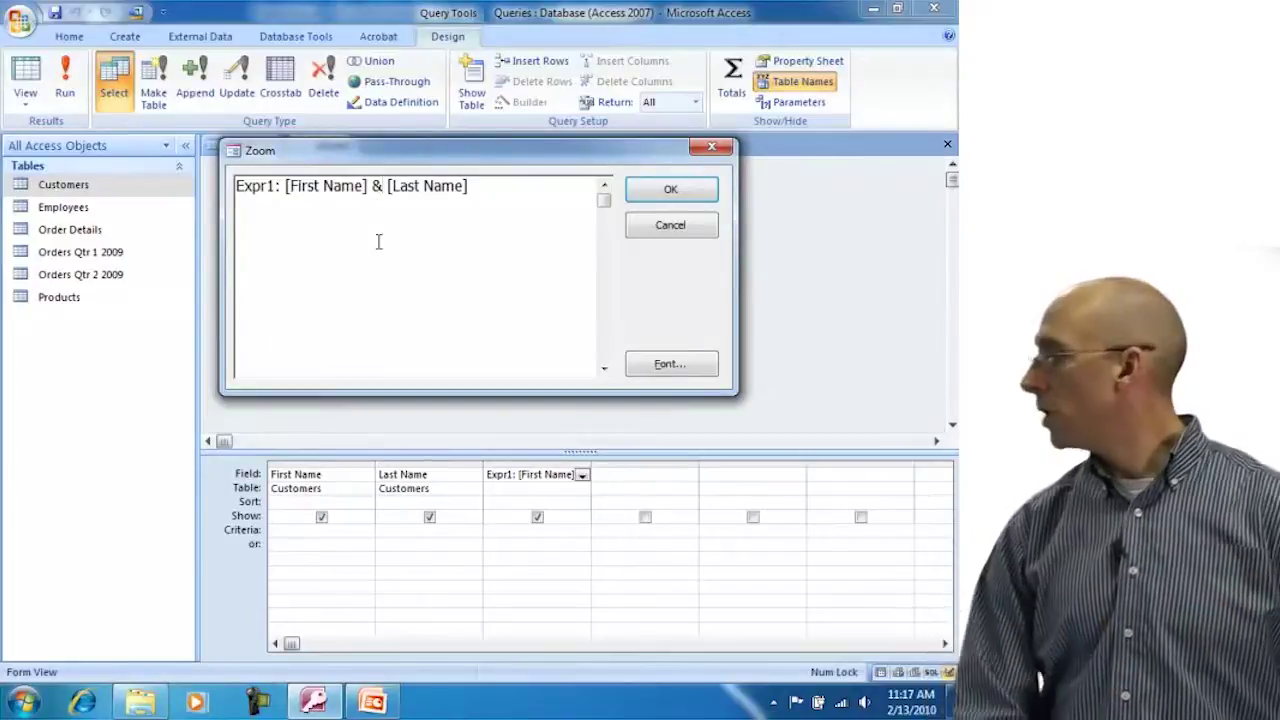
key(Right)
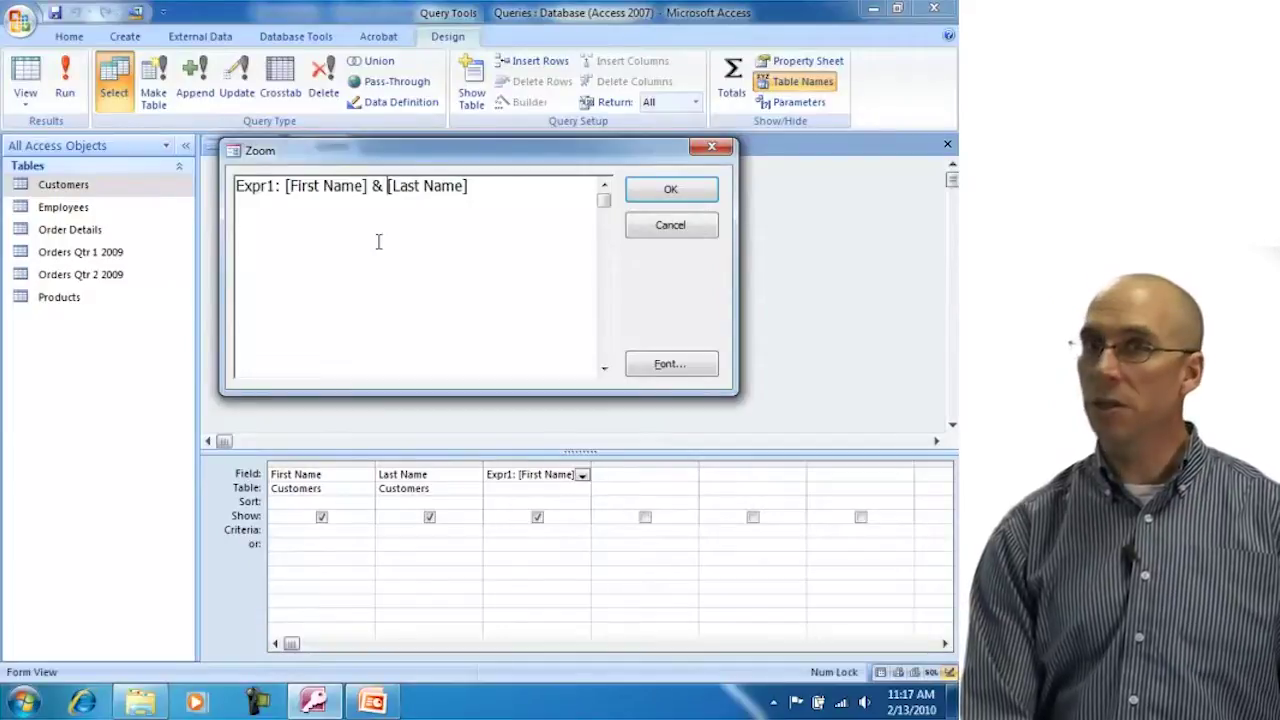
text(" ")
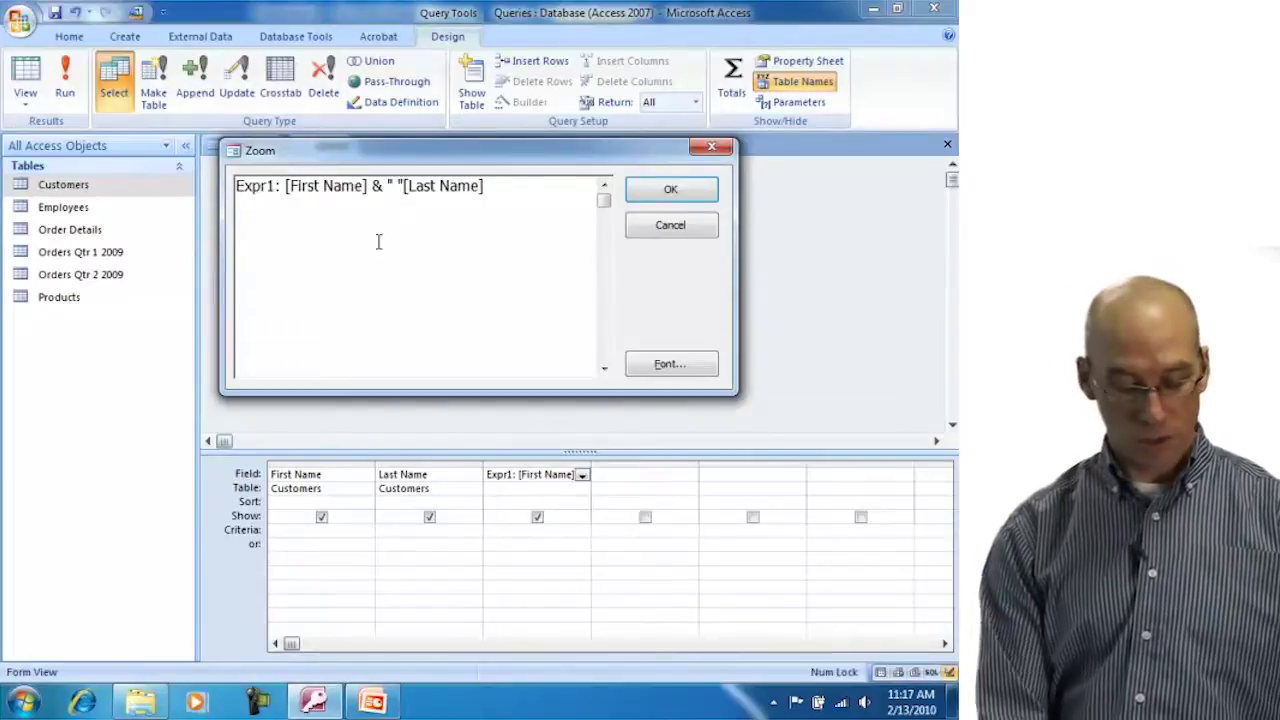
text( &)
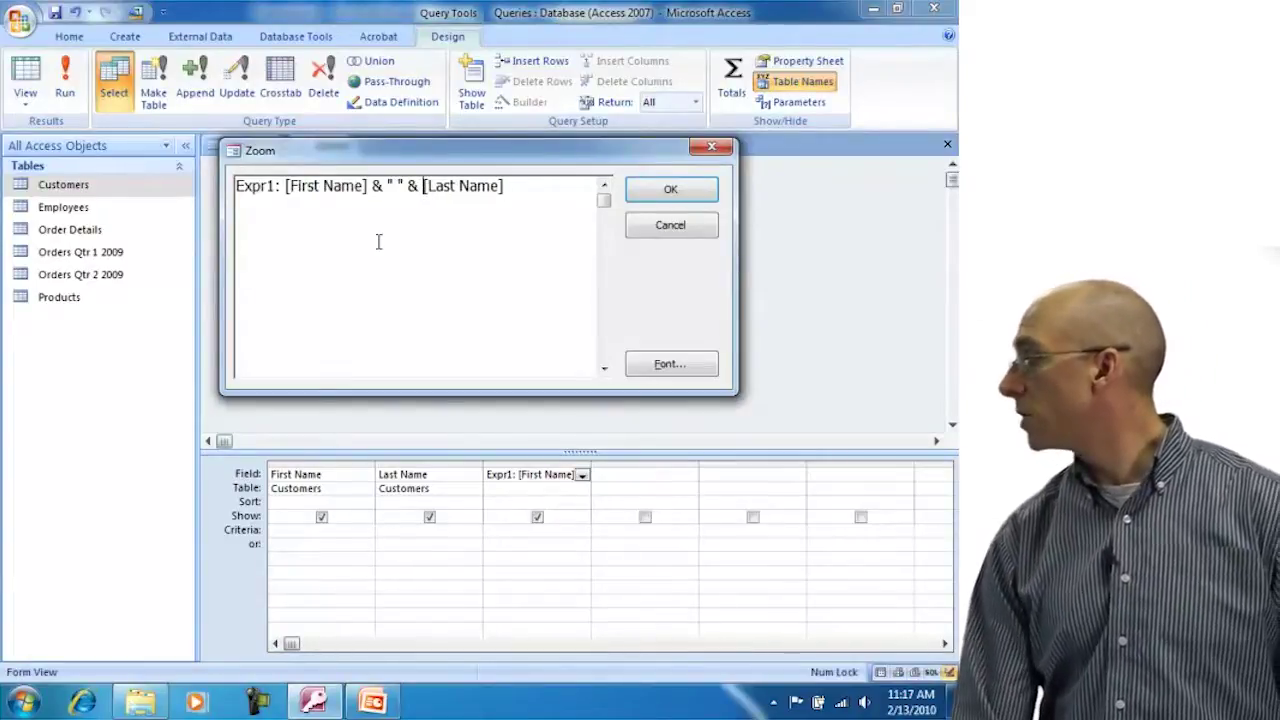
click(668, 190)
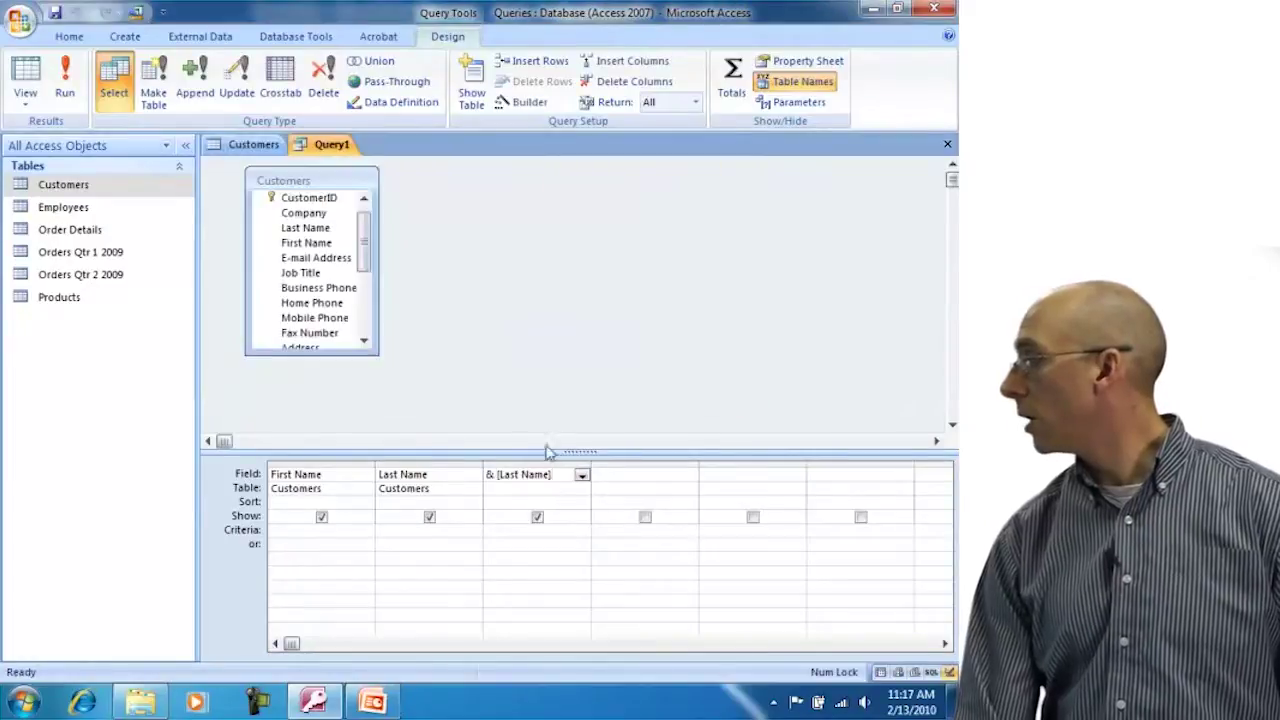
click(538, 488)
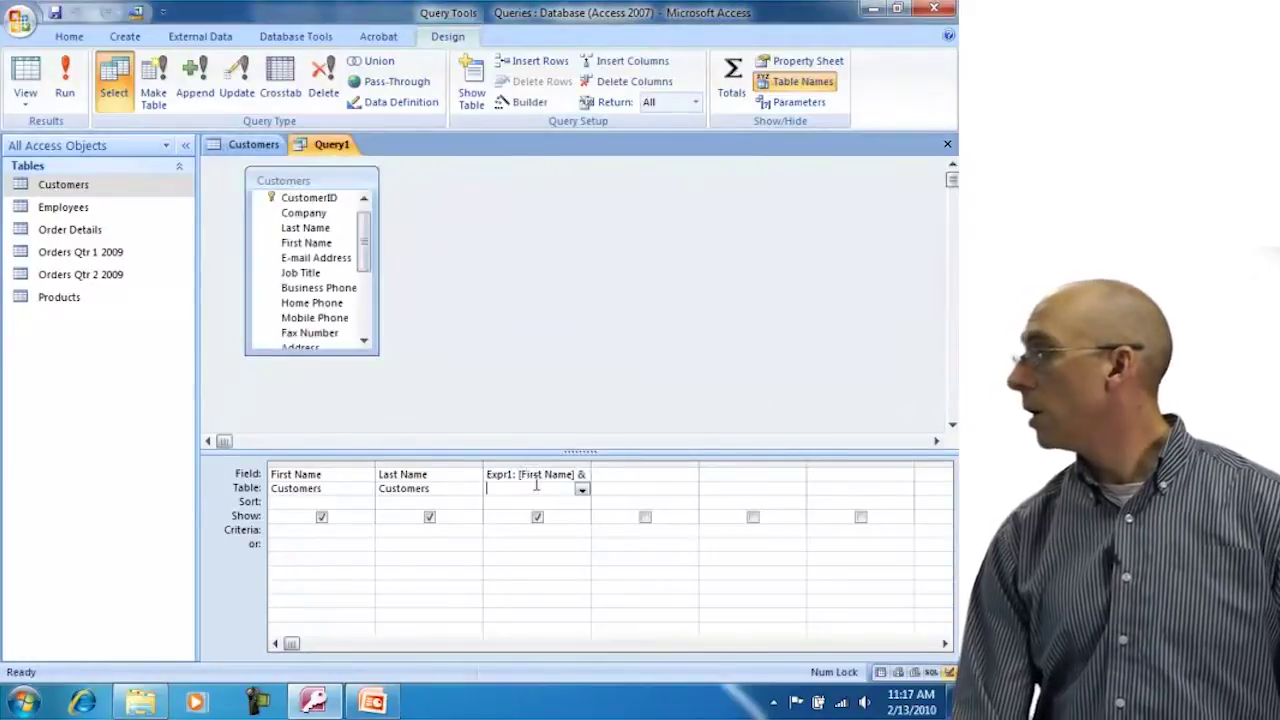
click(25, 70)
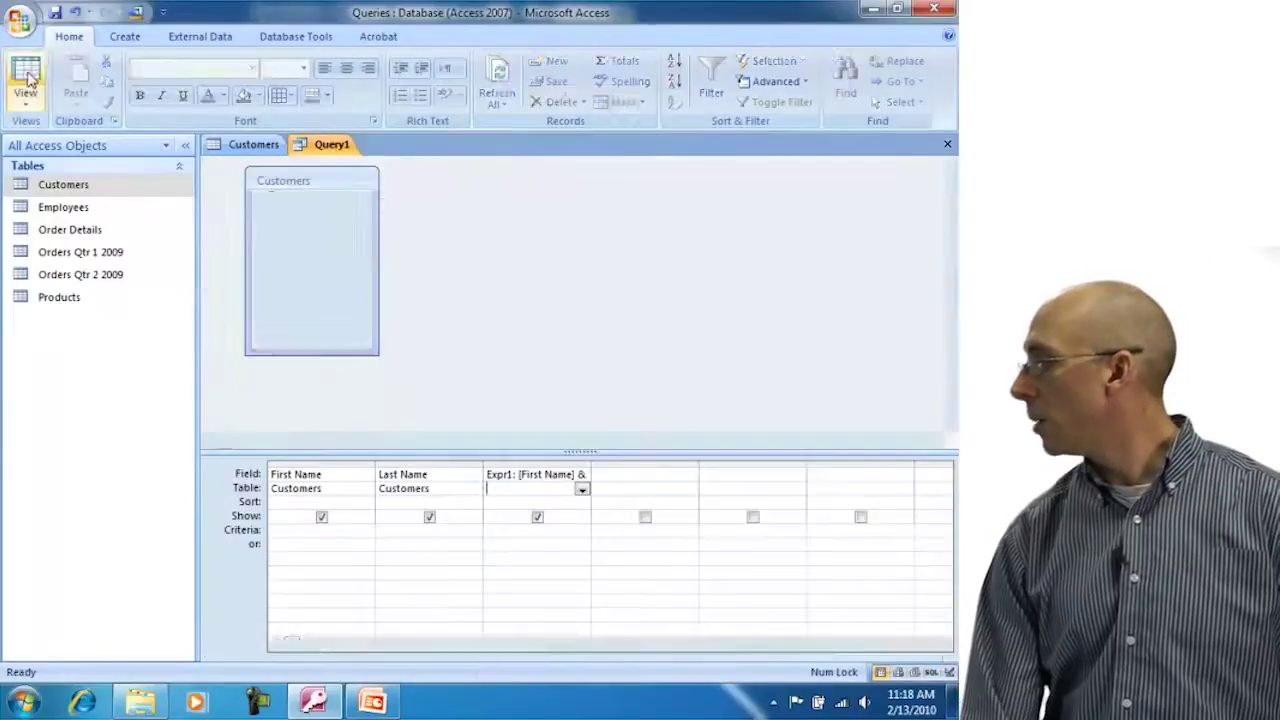
Rename the calculated field from Expr1 to Customer Name in the query design, check the results, and return to the design
click(25, 72)
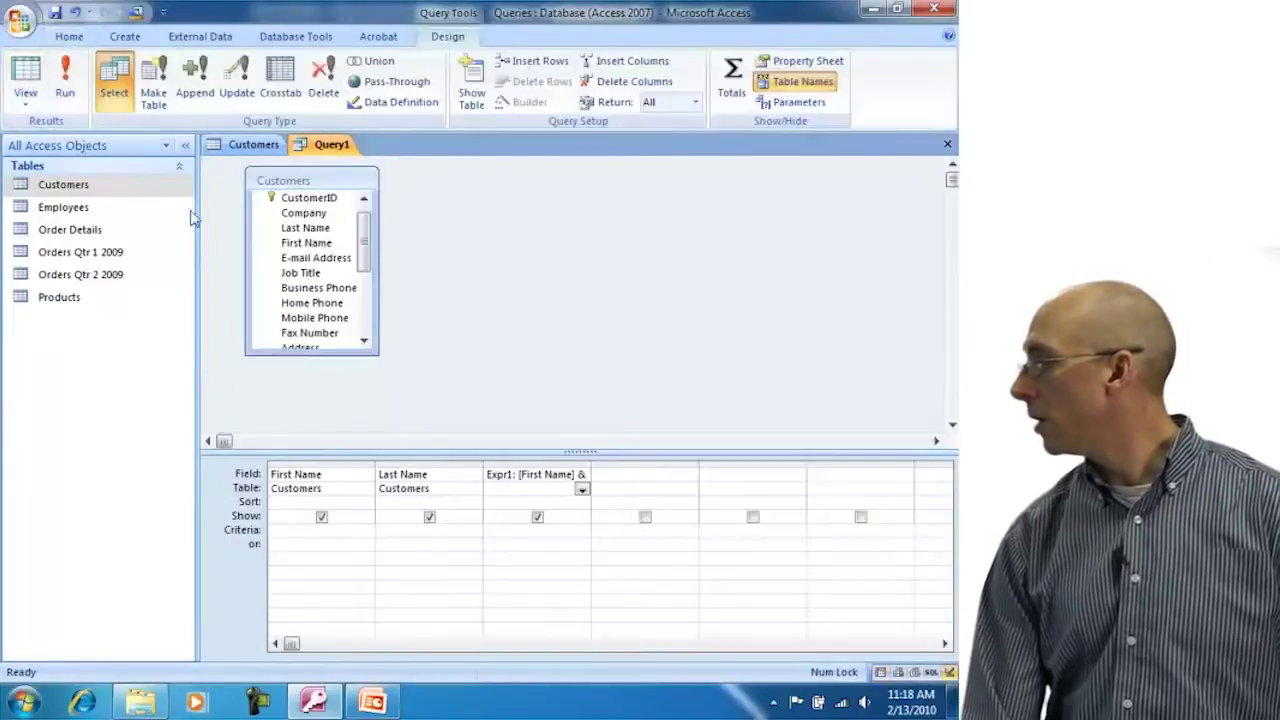
double_click(500, 474)
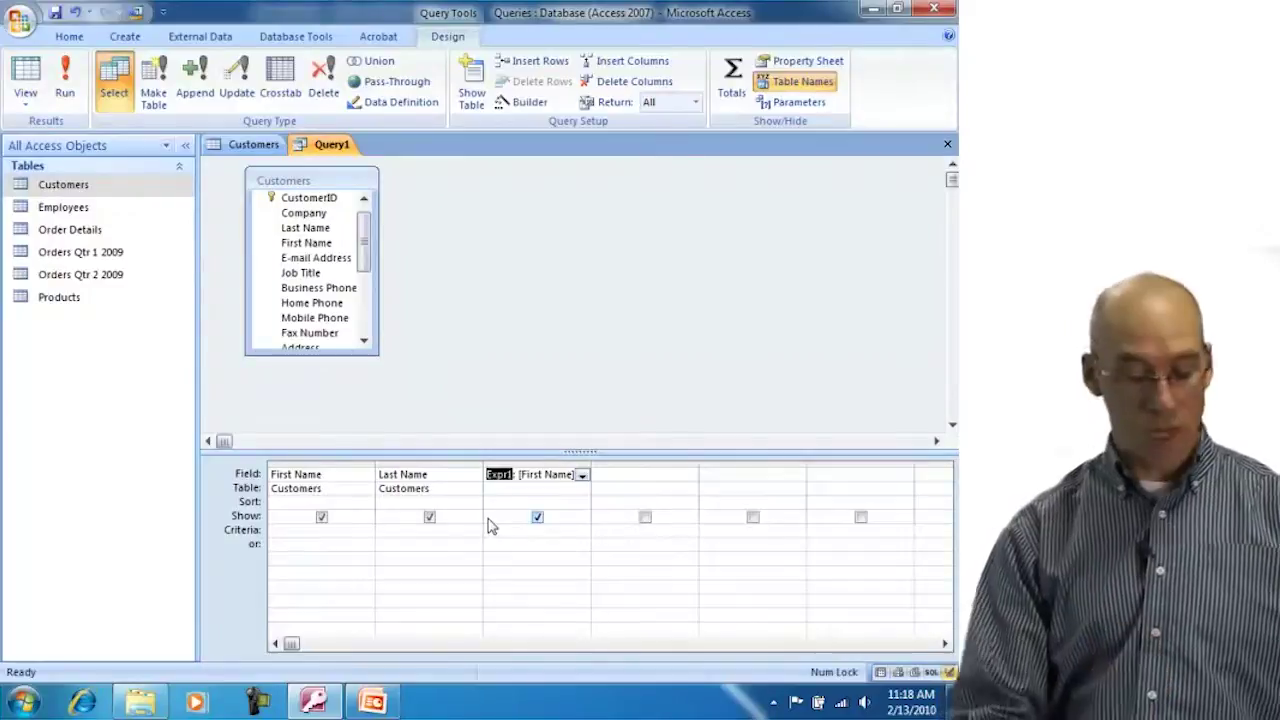
text(Custo)
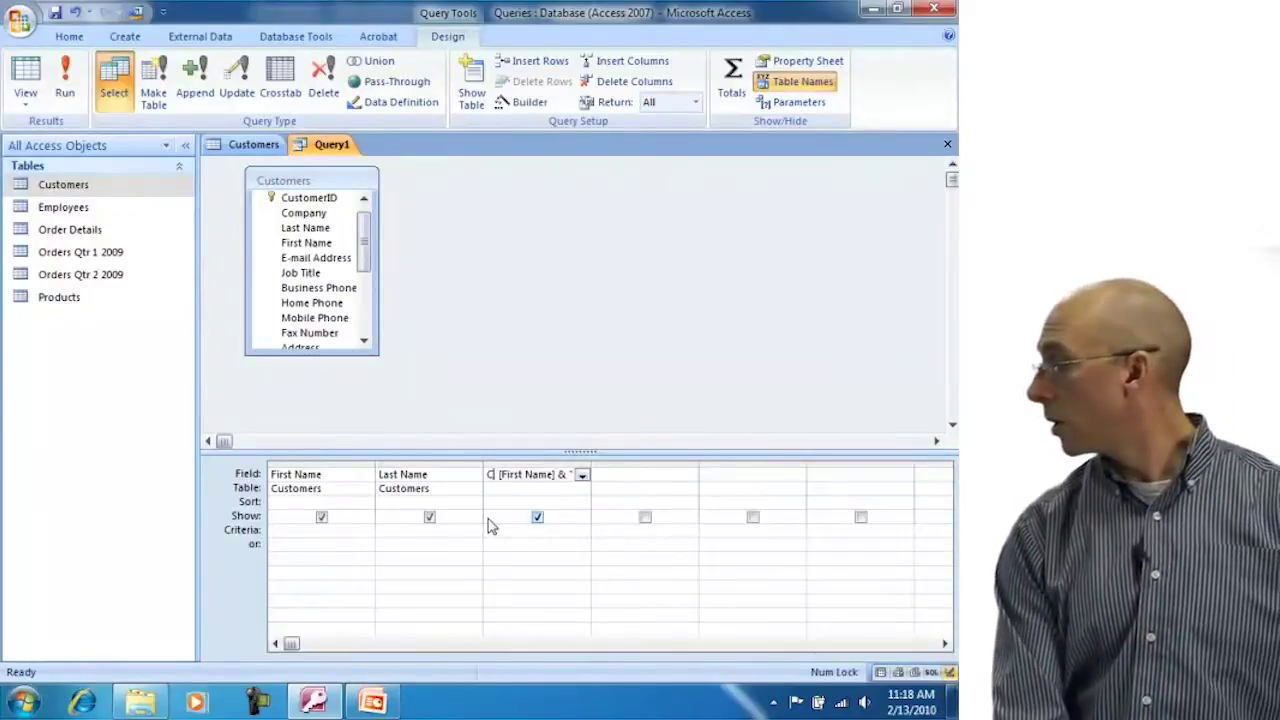
text(mer Name)
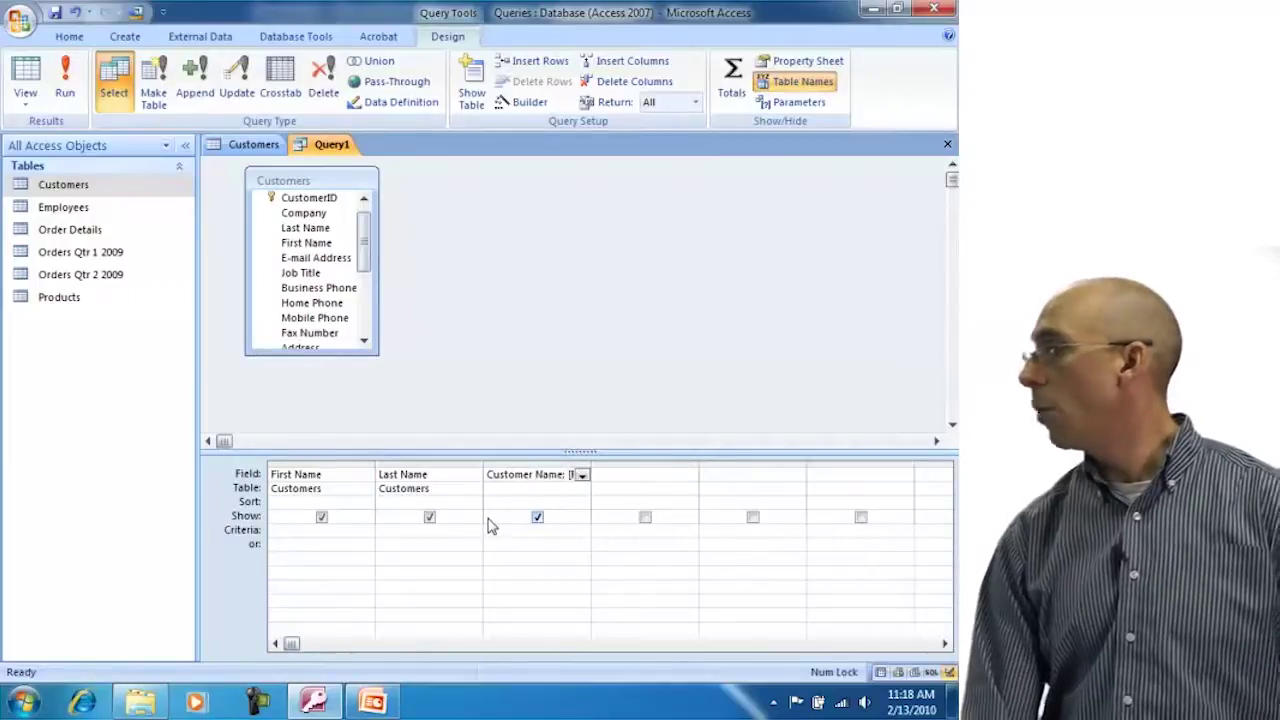
click(27, 80)
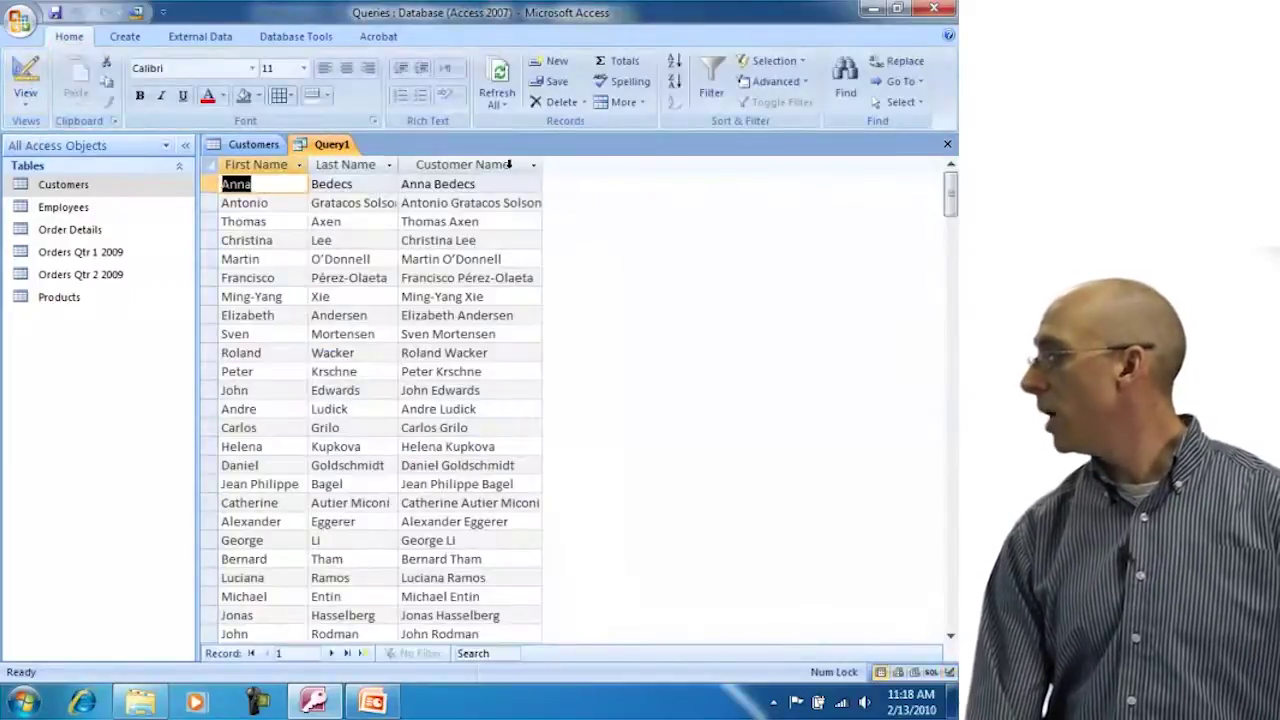
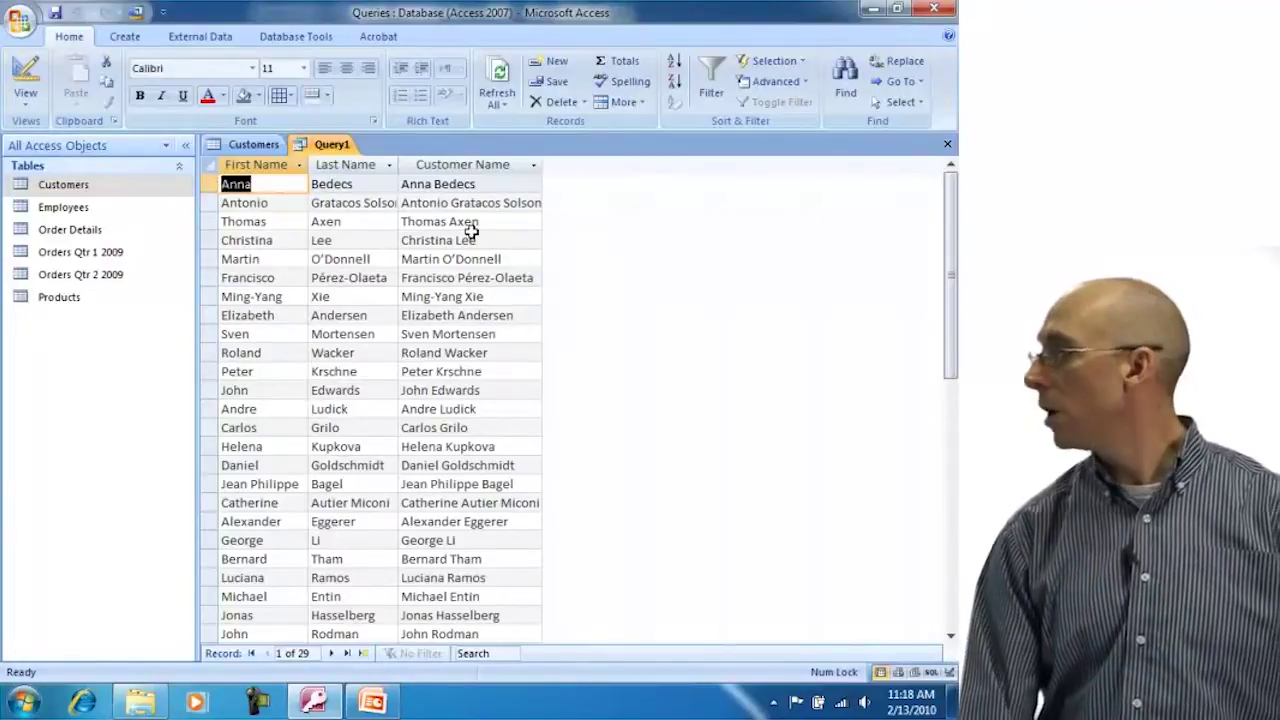
click(37, 76)
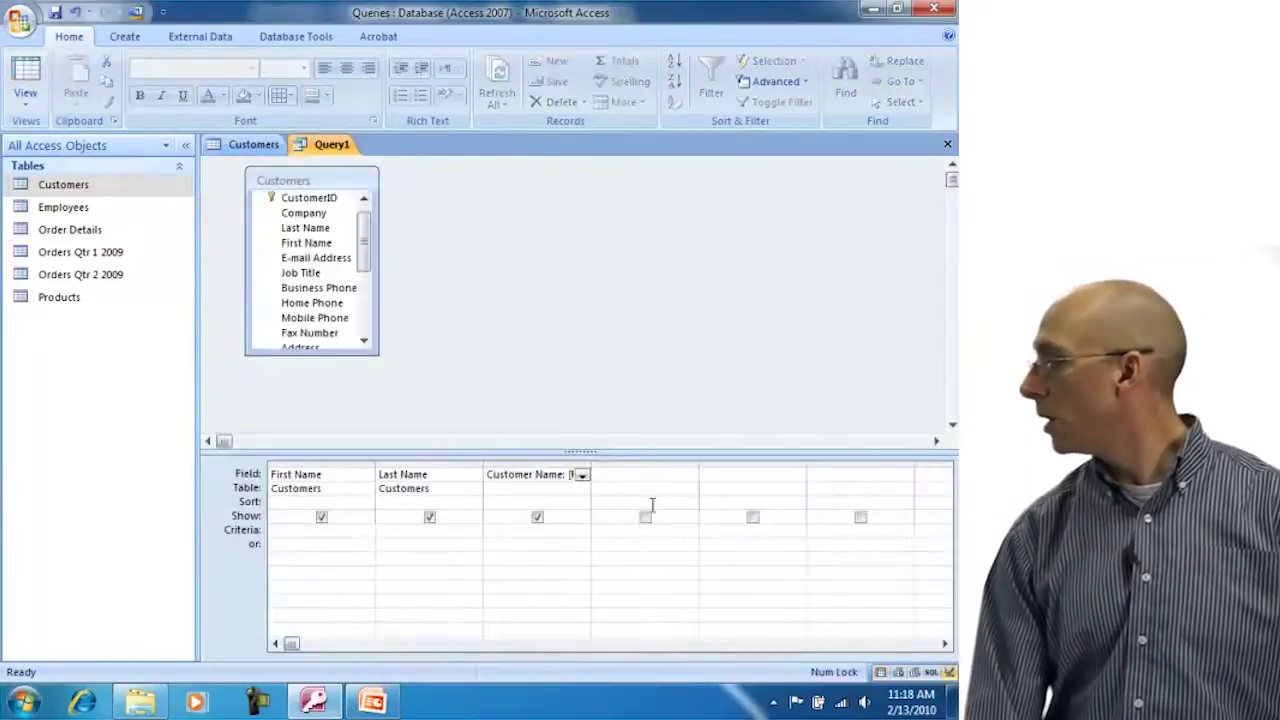
Enter the calculated field [Last Name] & ", " & [First Name] in the fourth column of the query design
click(633, 476)
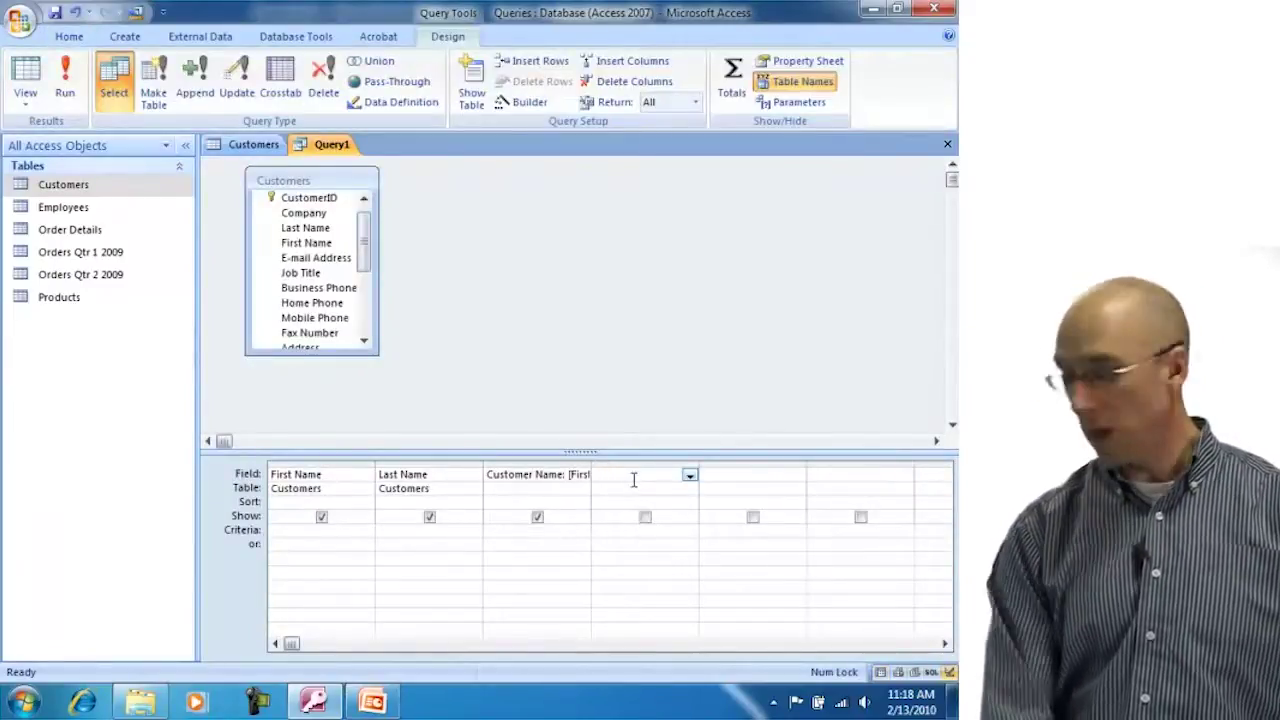
text([Last Name)
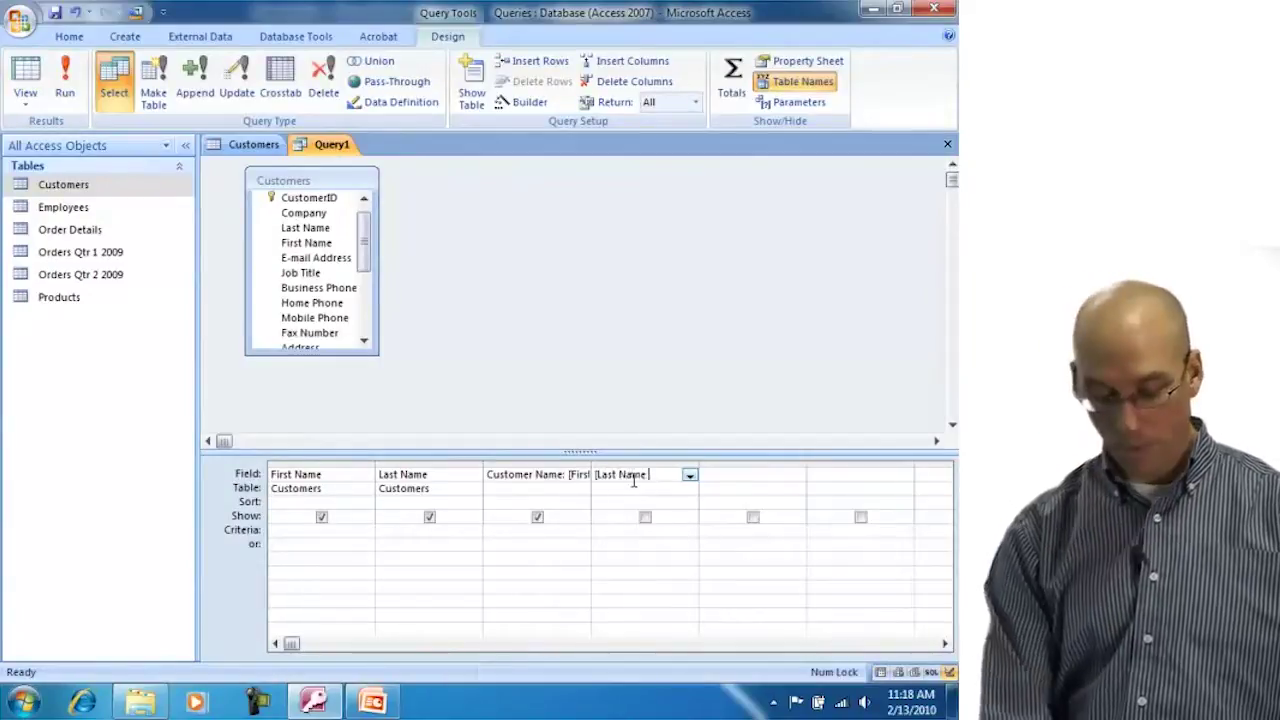
text(] & )
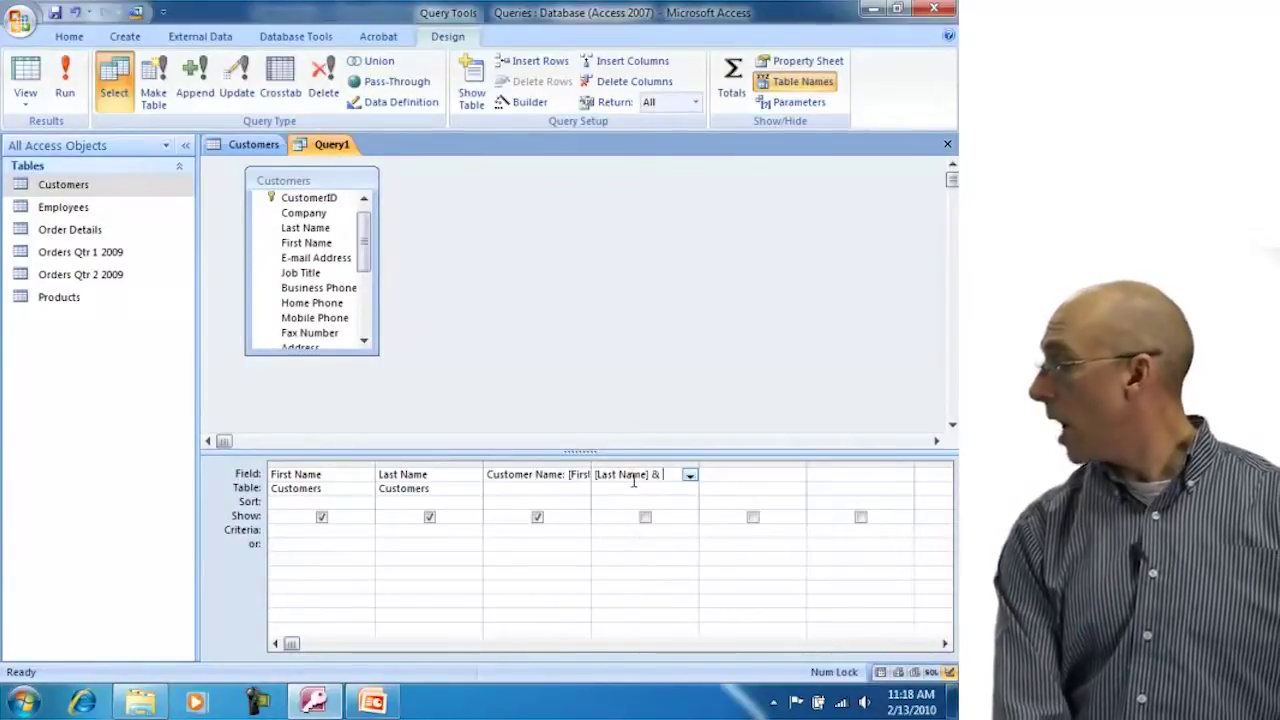
text(")
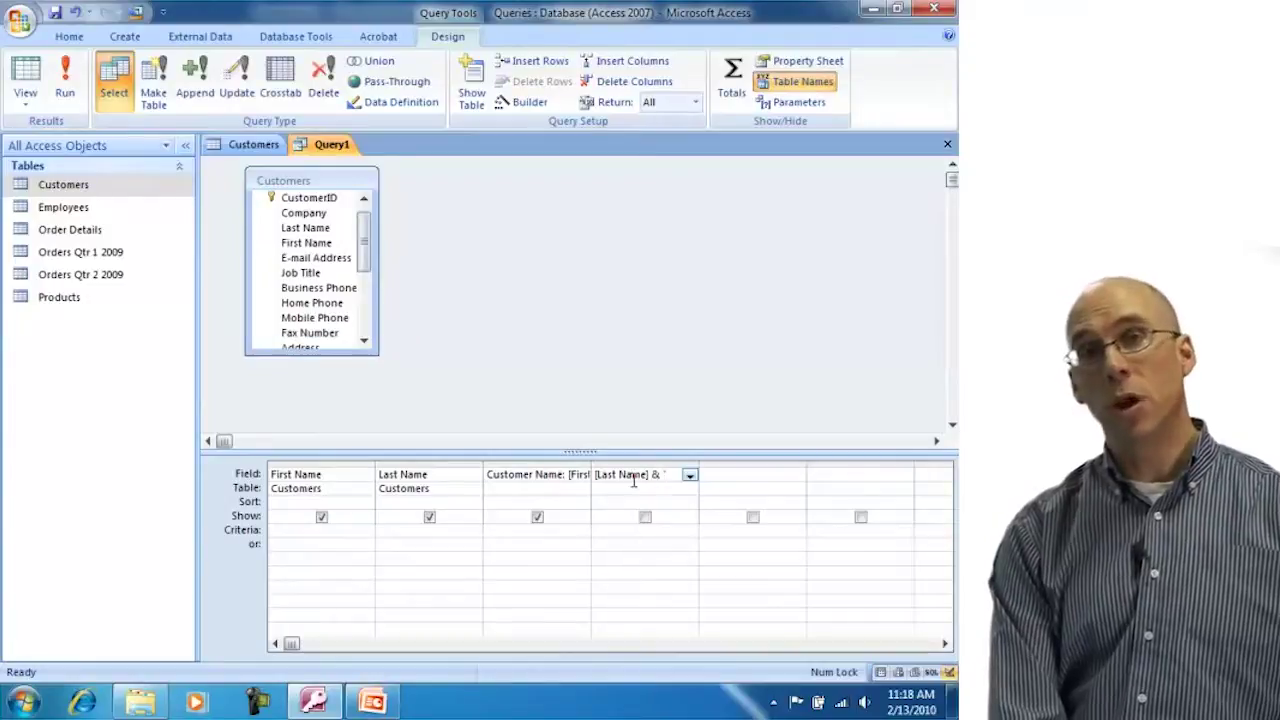
text(, ")
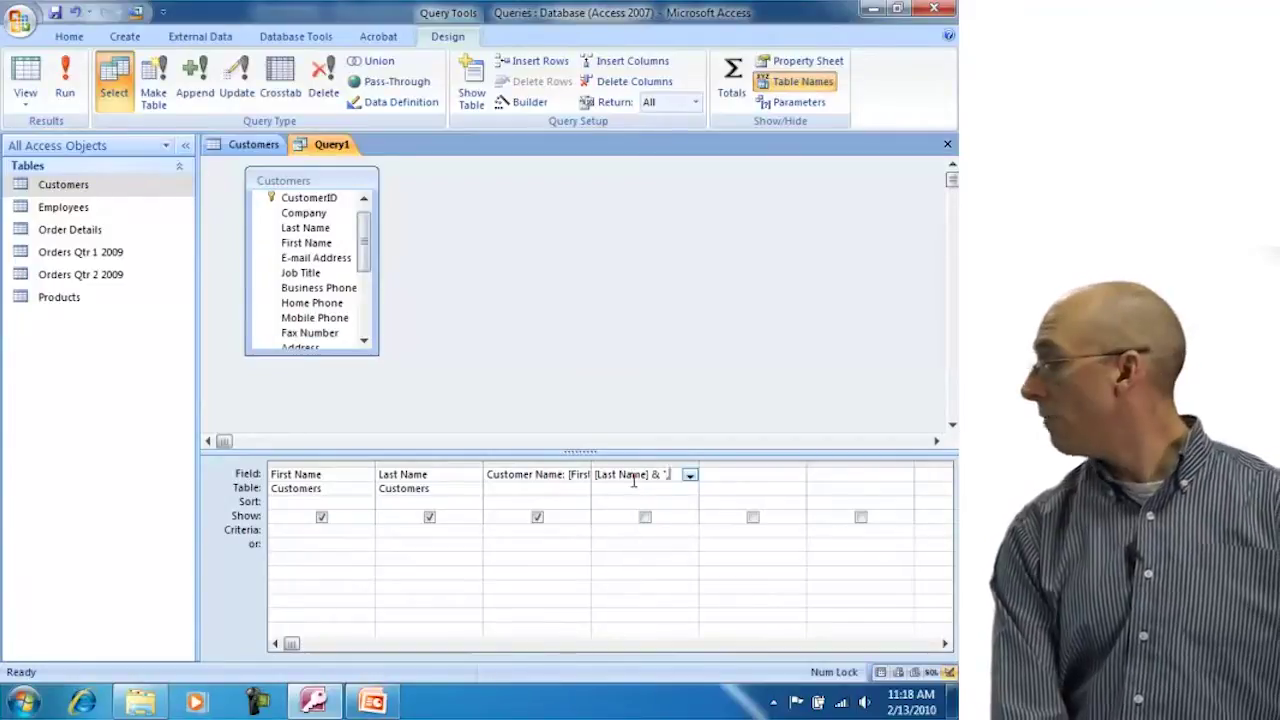
text( &)
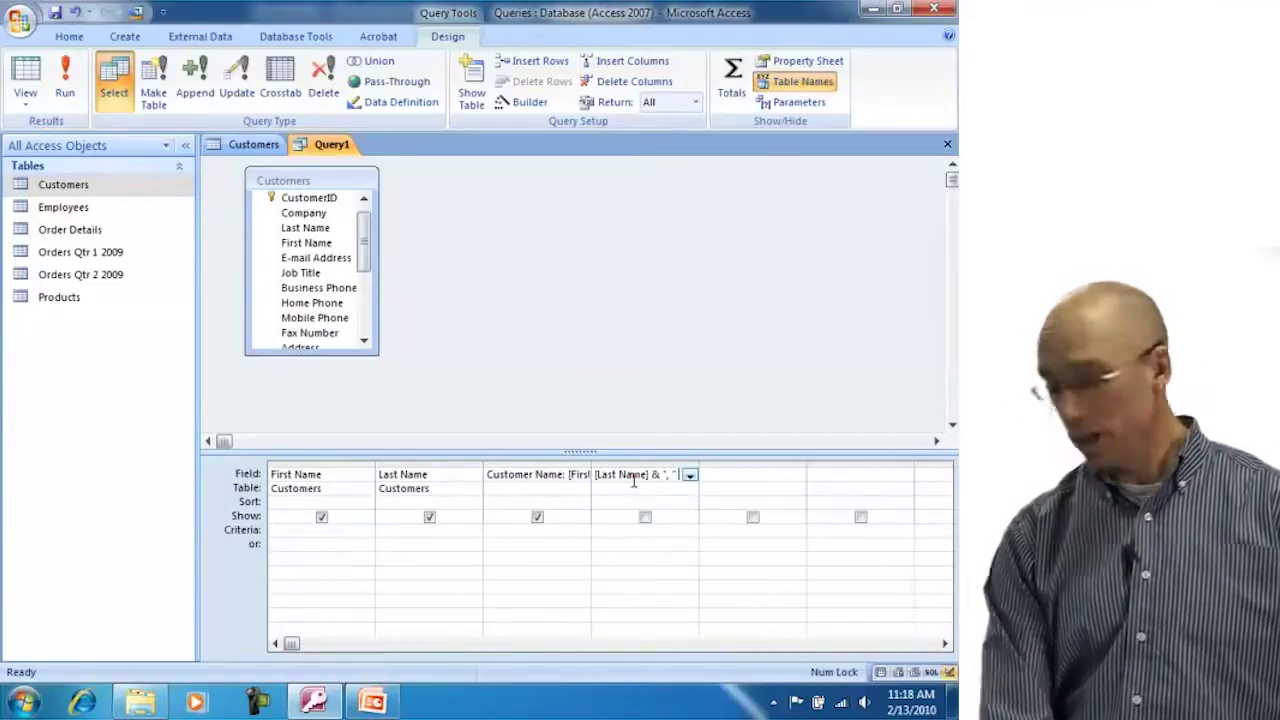
text([F)
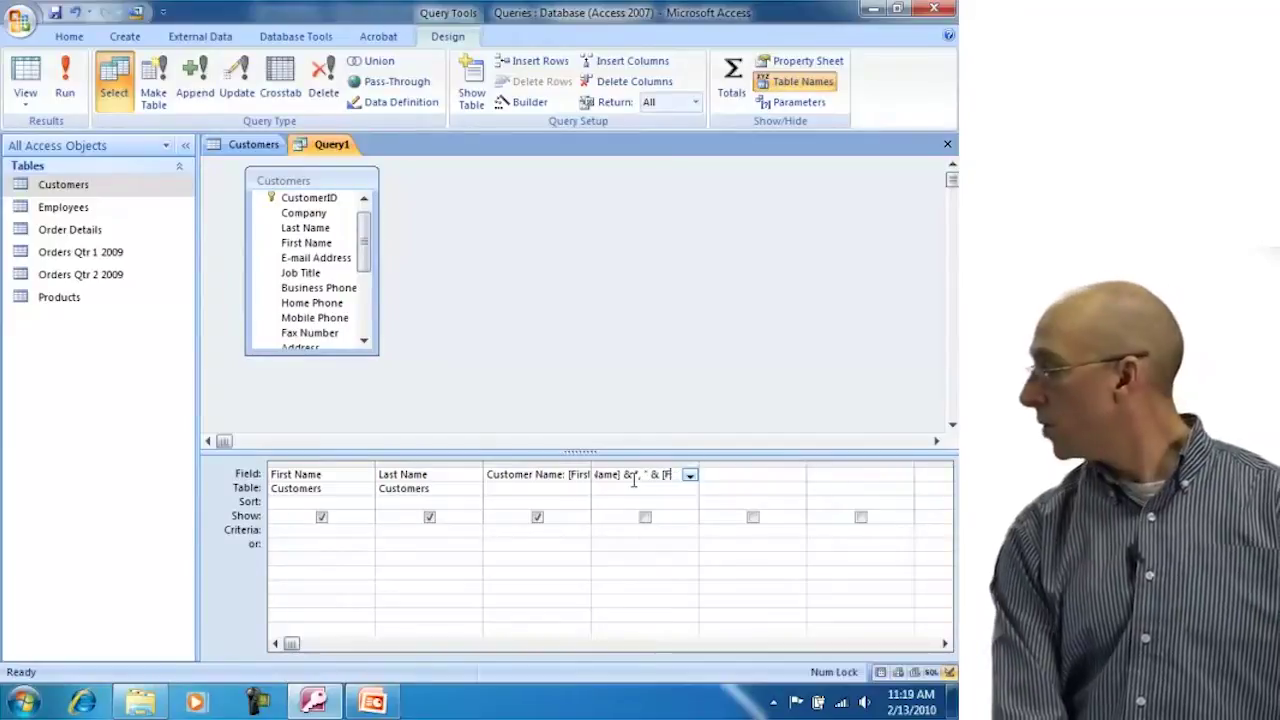
text(irst N)
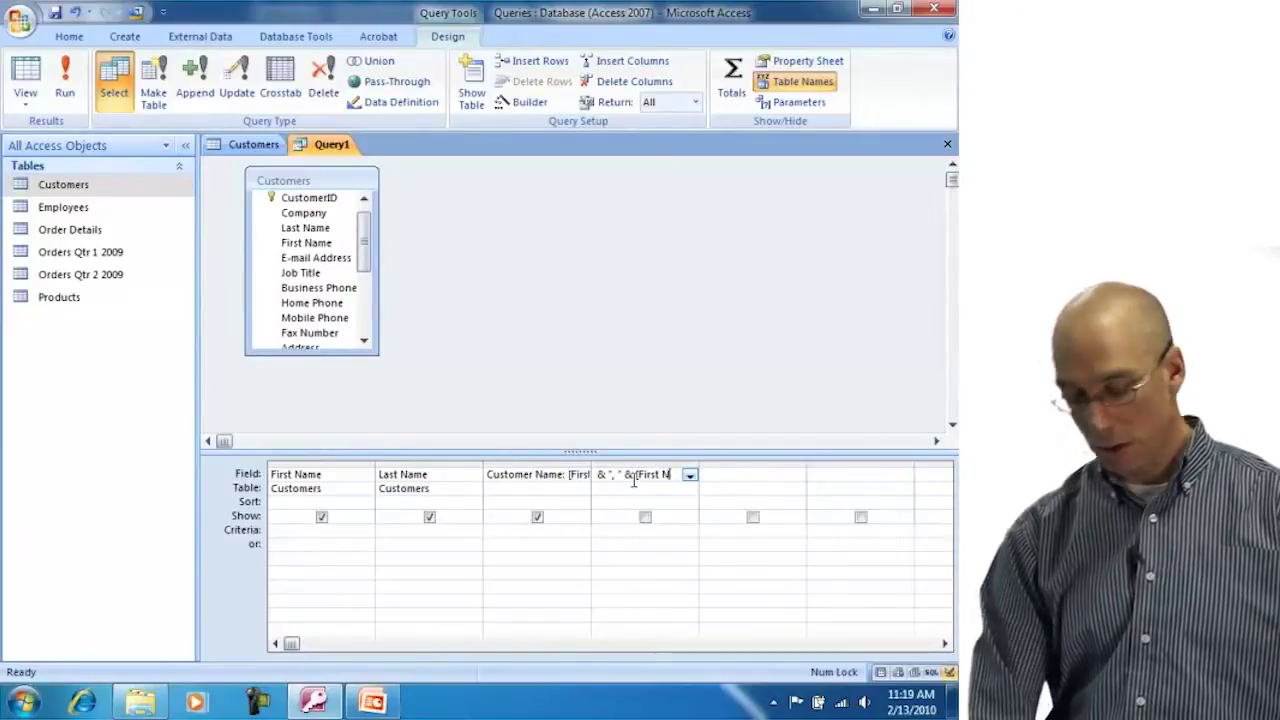
text(ame])
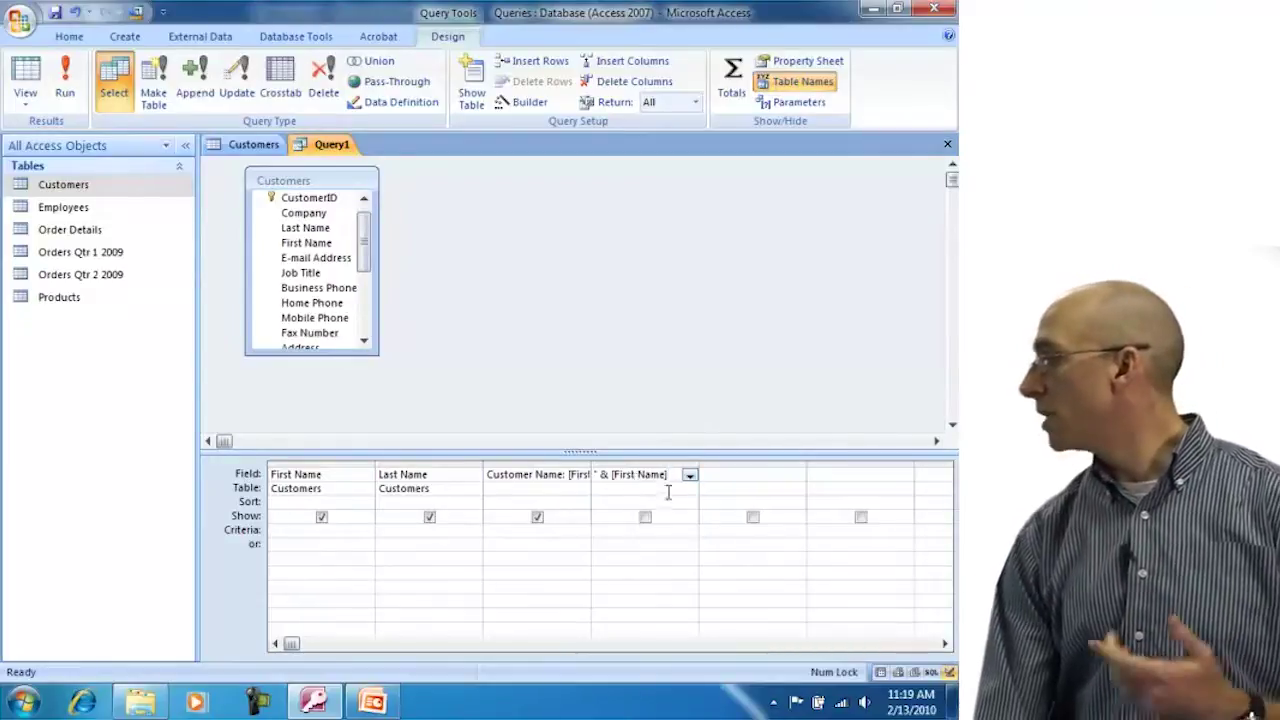
click(668, 493)
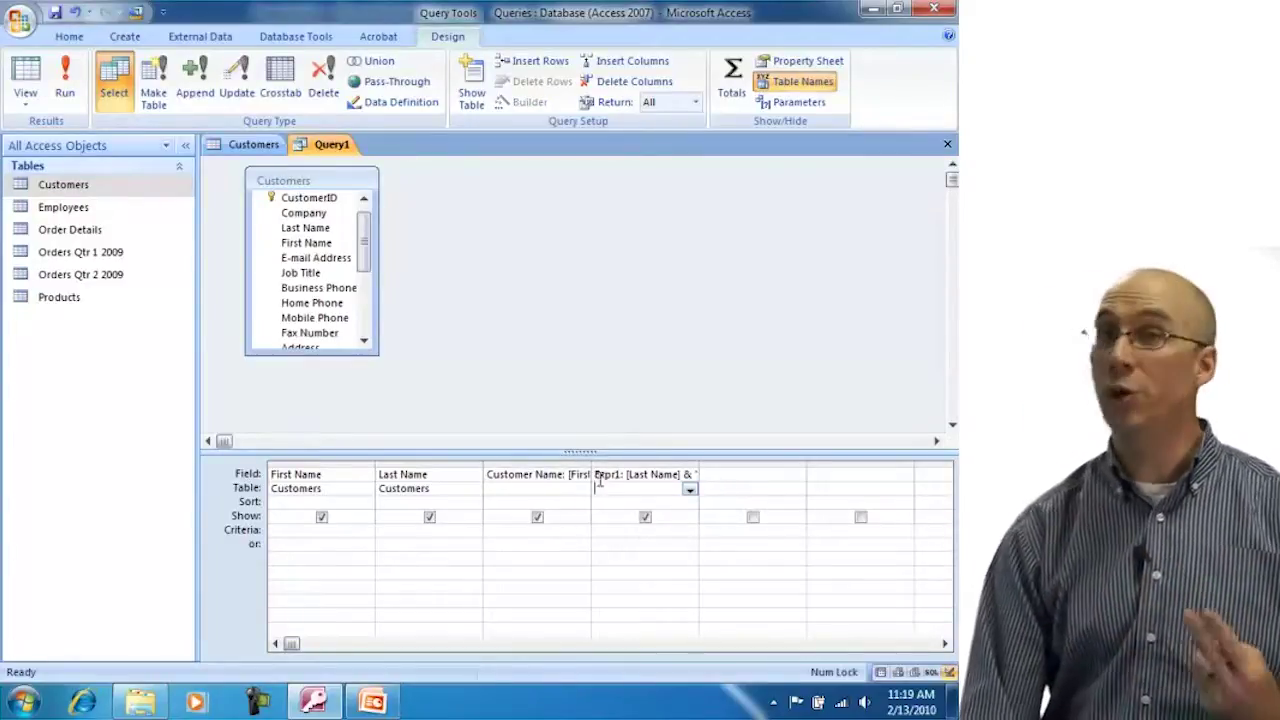
Rename the fourth column's calculated field from Expr1 to Customer Name LF and display the query results
double_click(606, 475)
text(Customer)
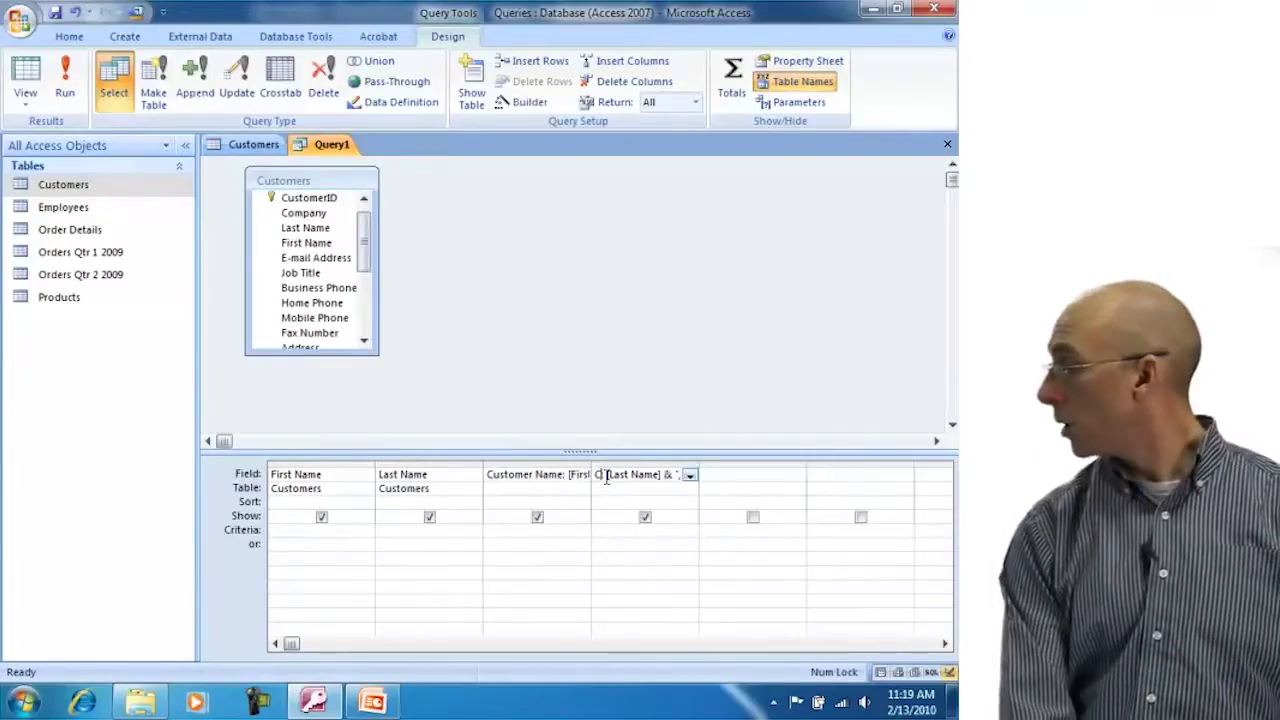
text( Name)
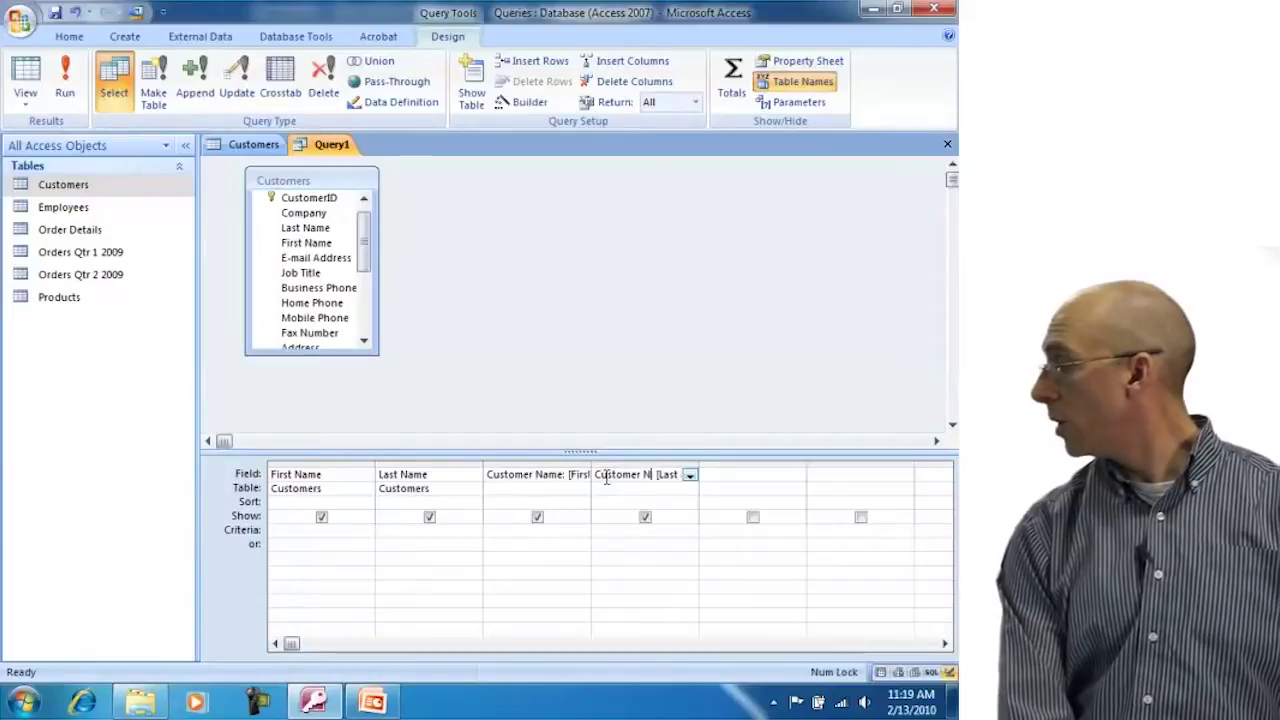
text( LF)
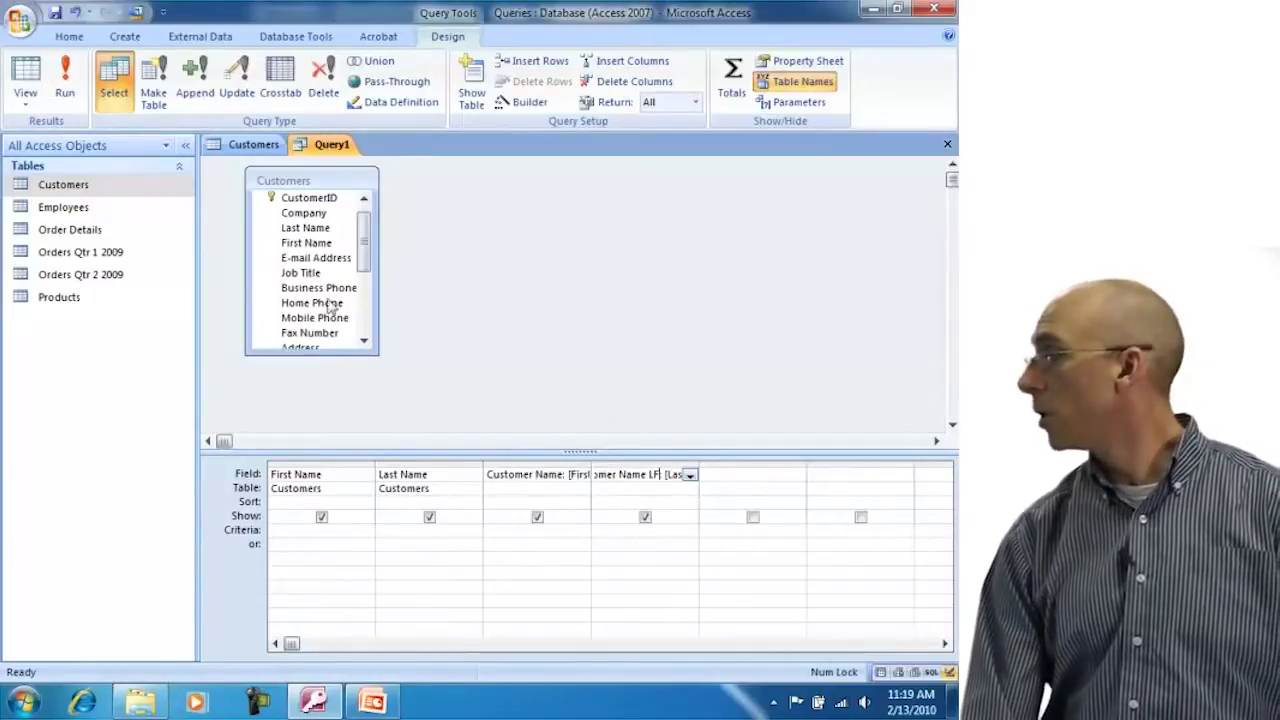
click(30, 78)
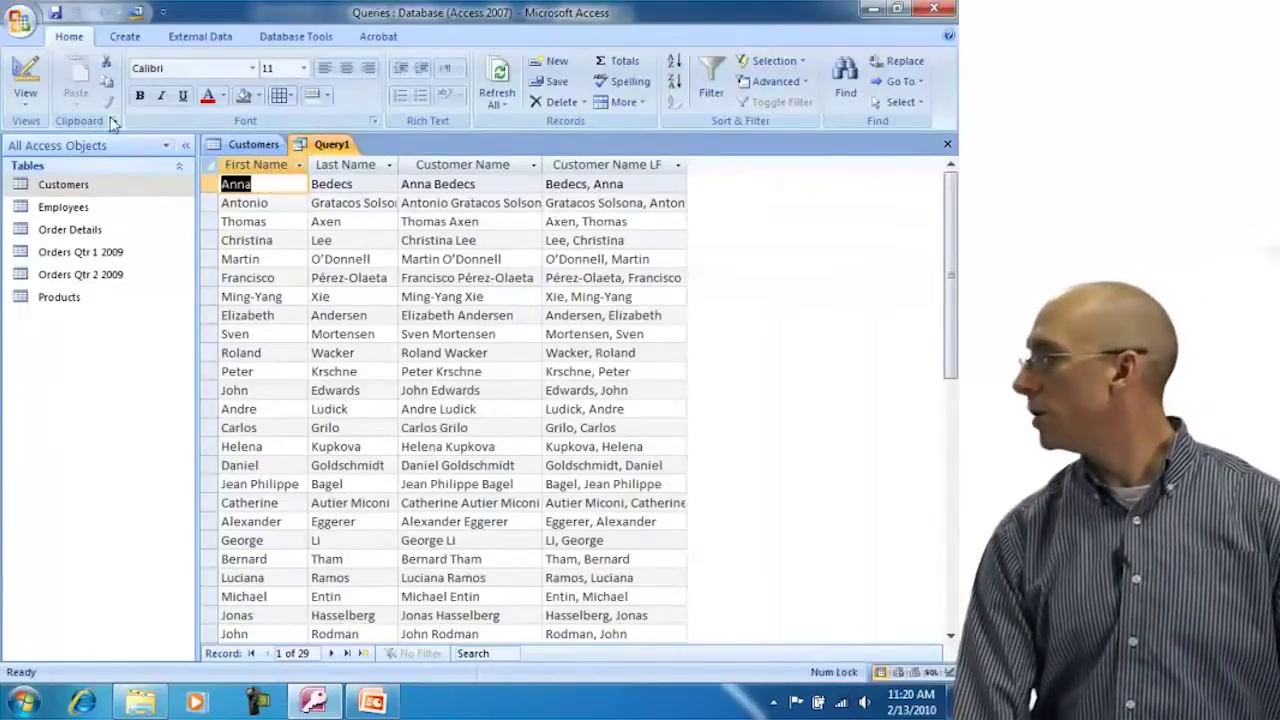
Return to the query design and delete the First Name and Last Name columns from the grid
click(24, 72)
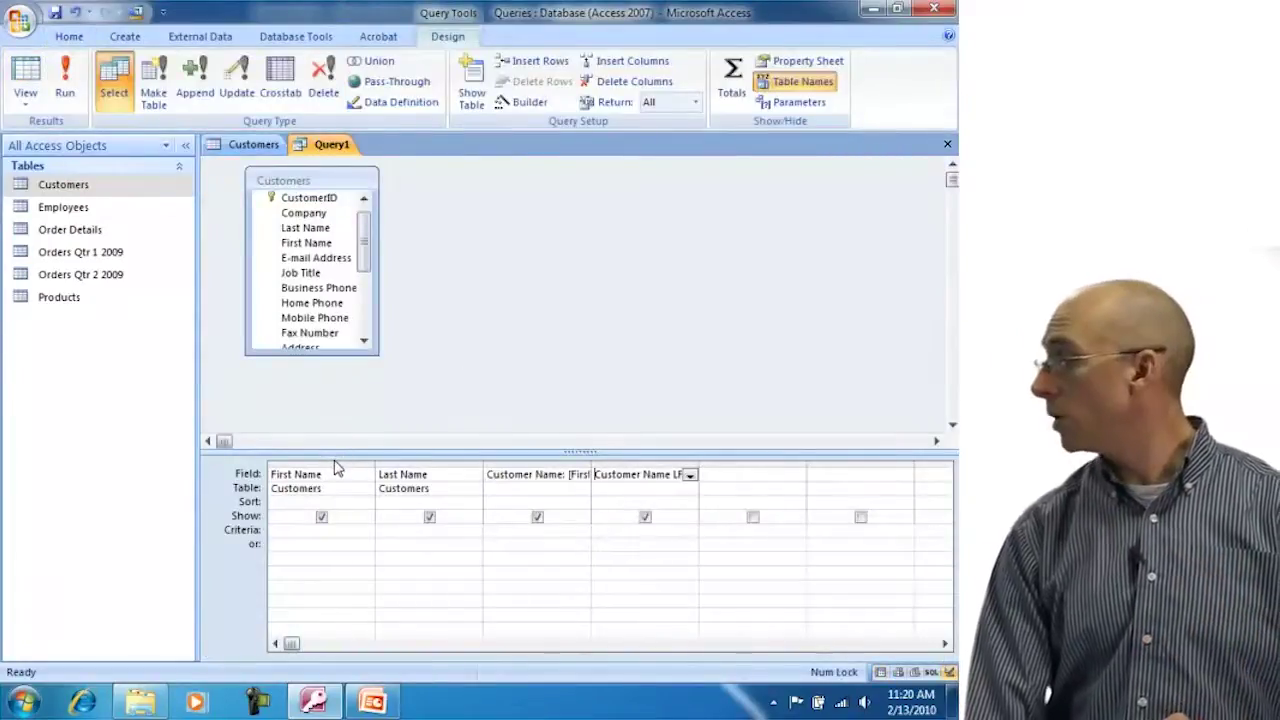
click(337, 466)
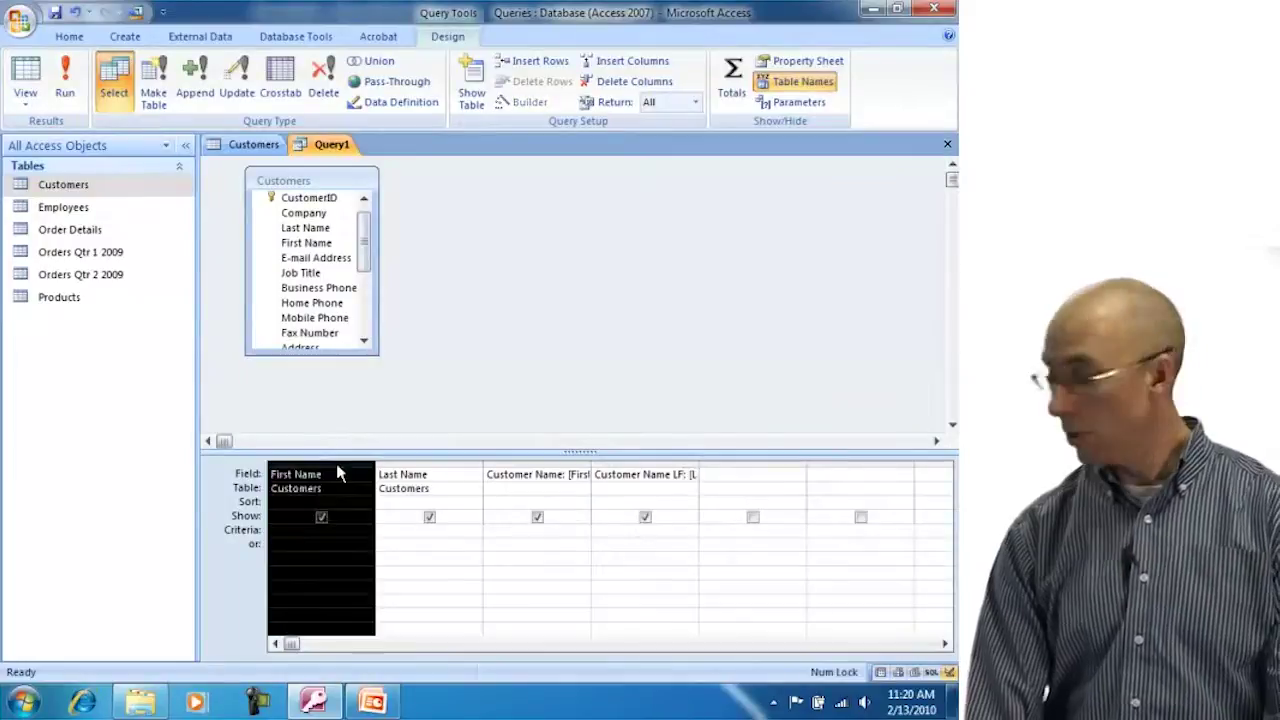
key(Delete)
click(337, 466)
key(Delete)
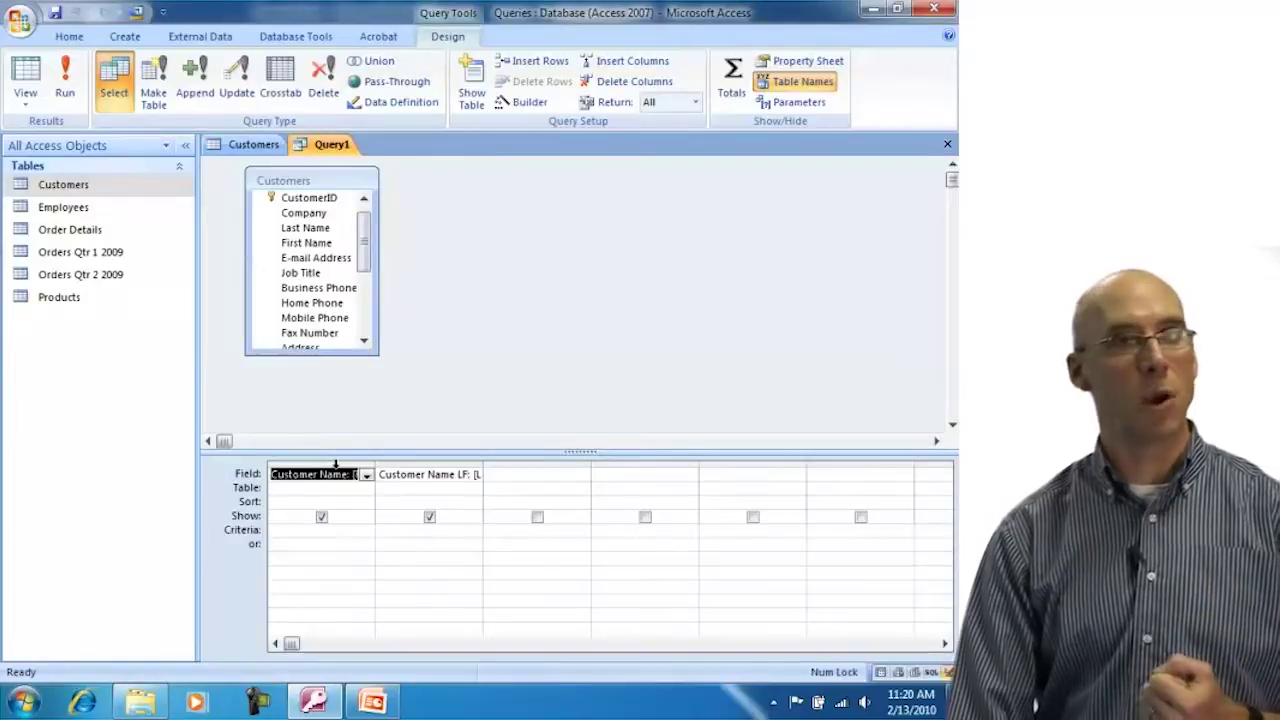
Begin a calculated field in the first empty column with [Last Name] & ", " & Left
click(492, 476)
text([Last Name] )
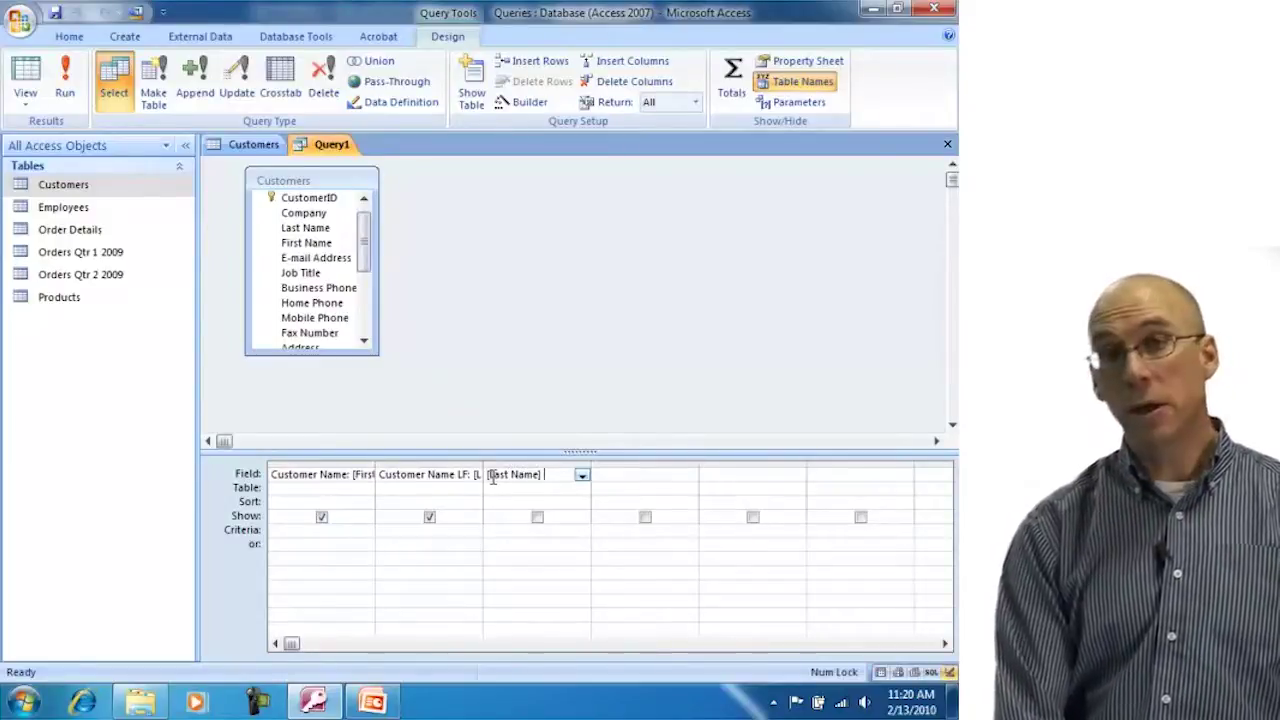
text(& ", ")
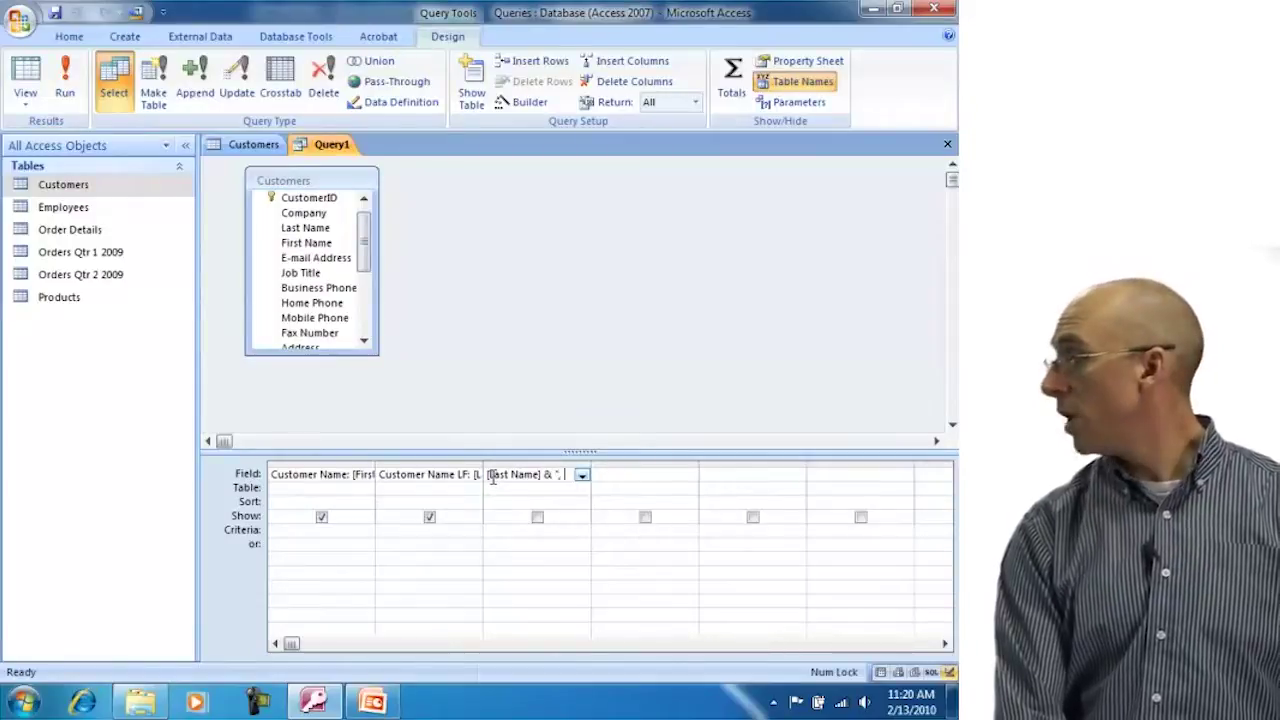
text( &)
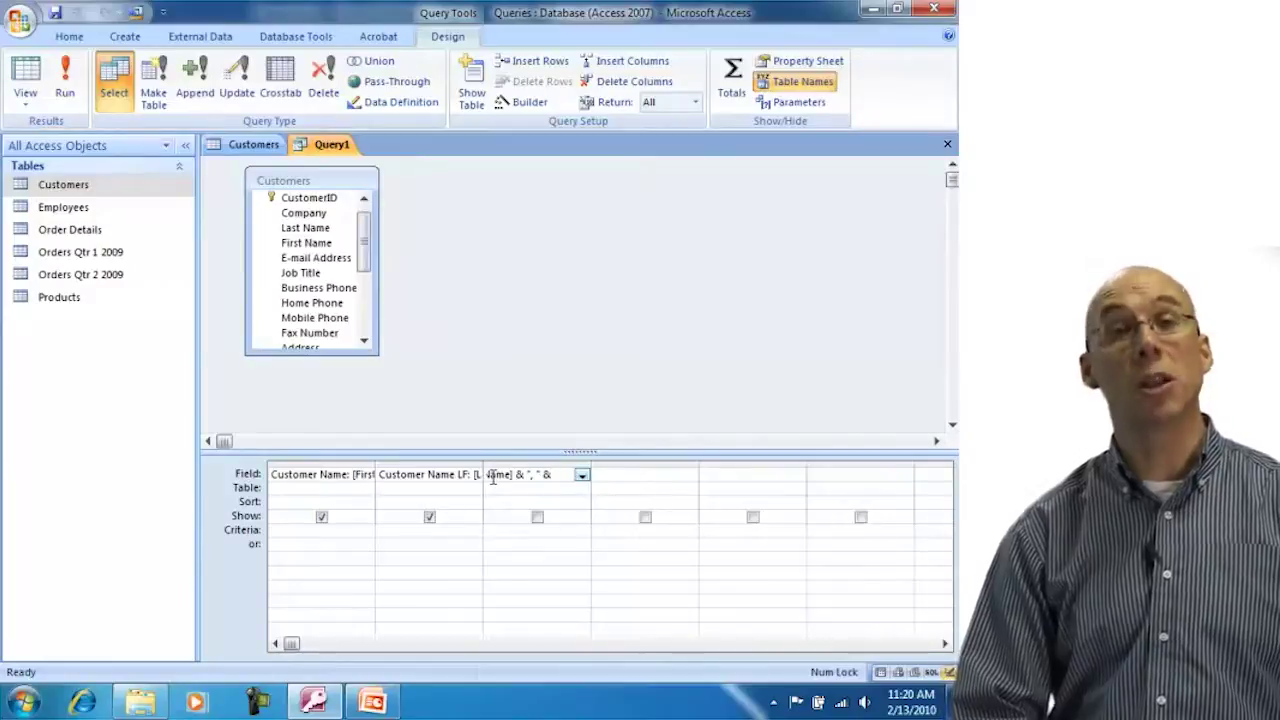
text(Left)
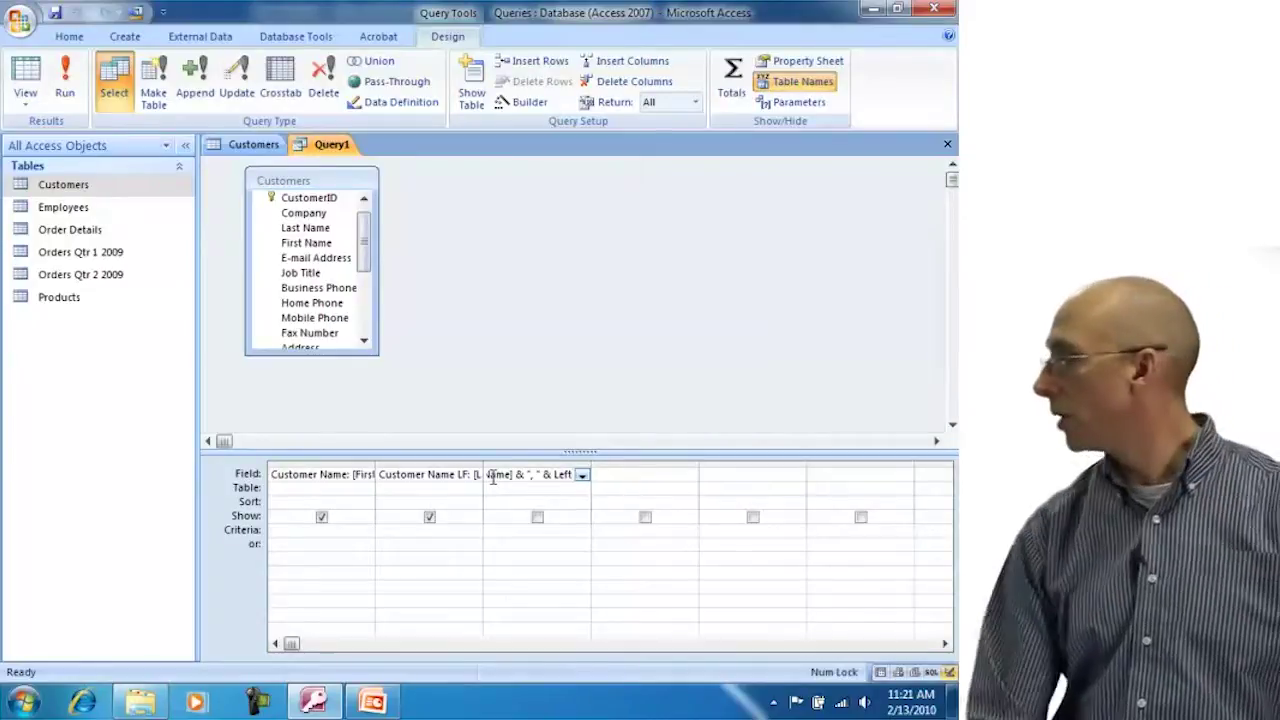
Complete the third column's expression in the Zoom box as [Last Name] & ", " & Left([First Name], 1)
key(shift+F2)
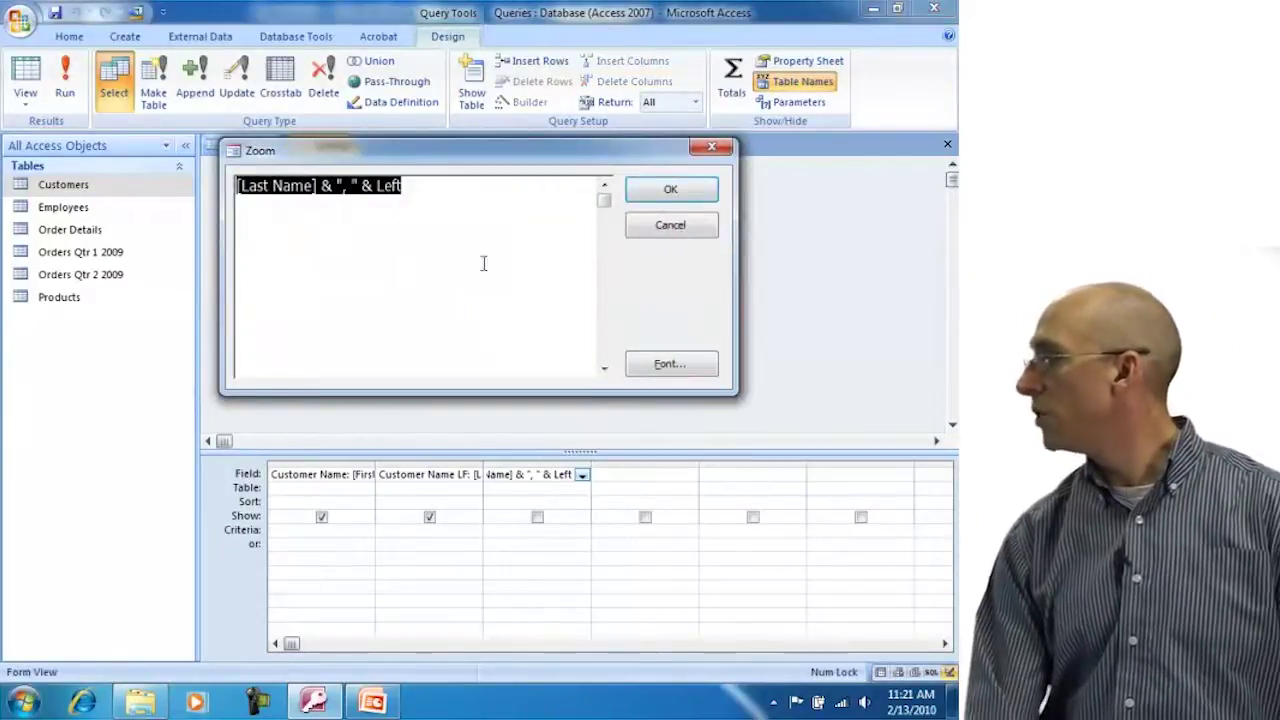
click(432, 190)
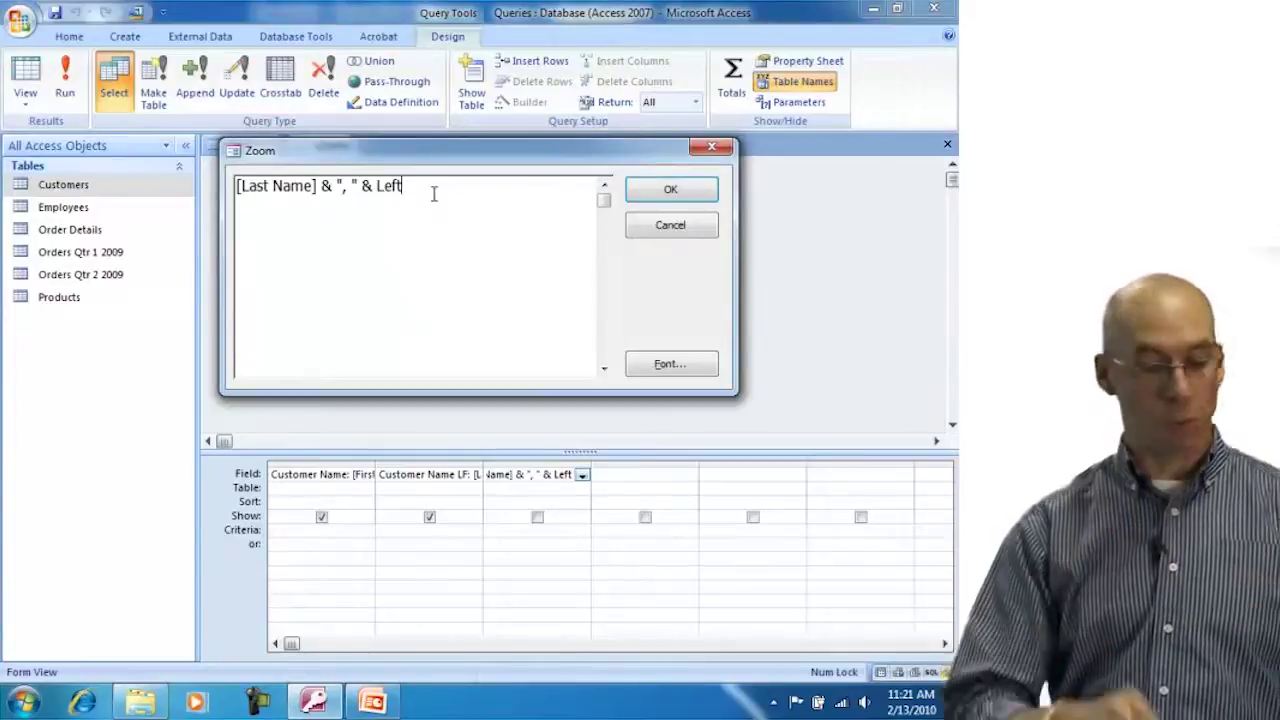
text(())
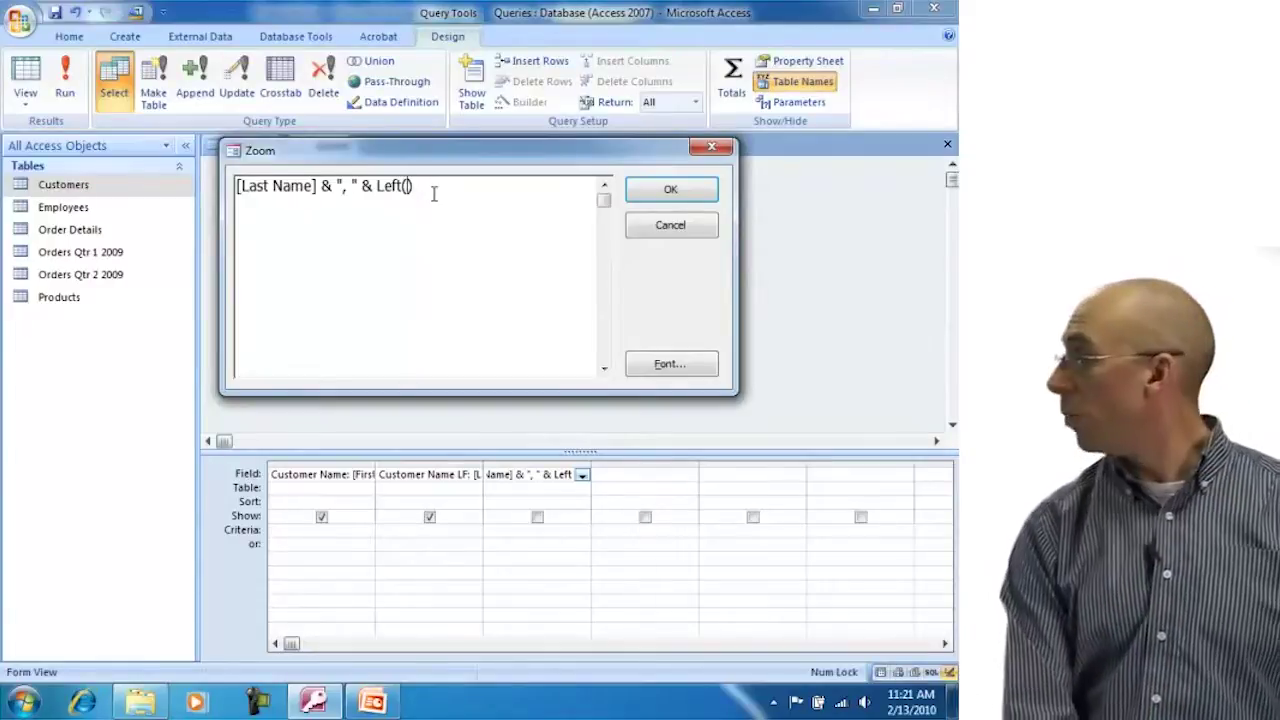
text([First Name)
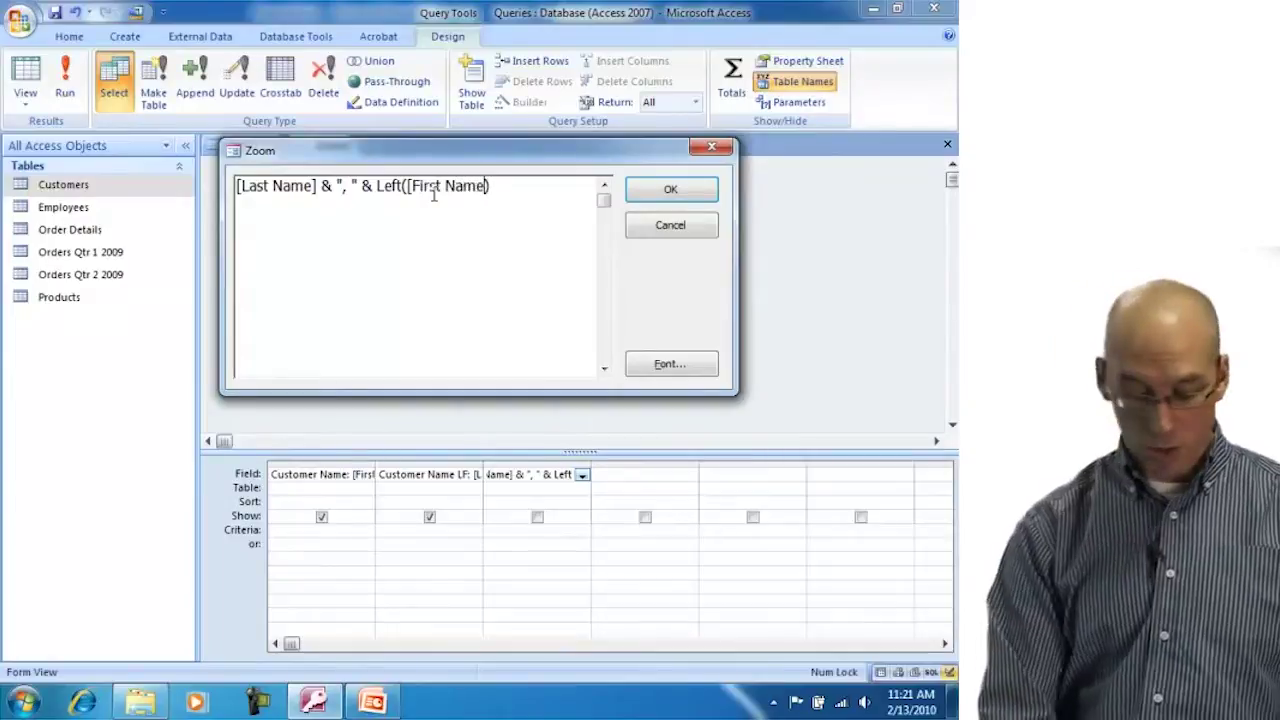
text(])
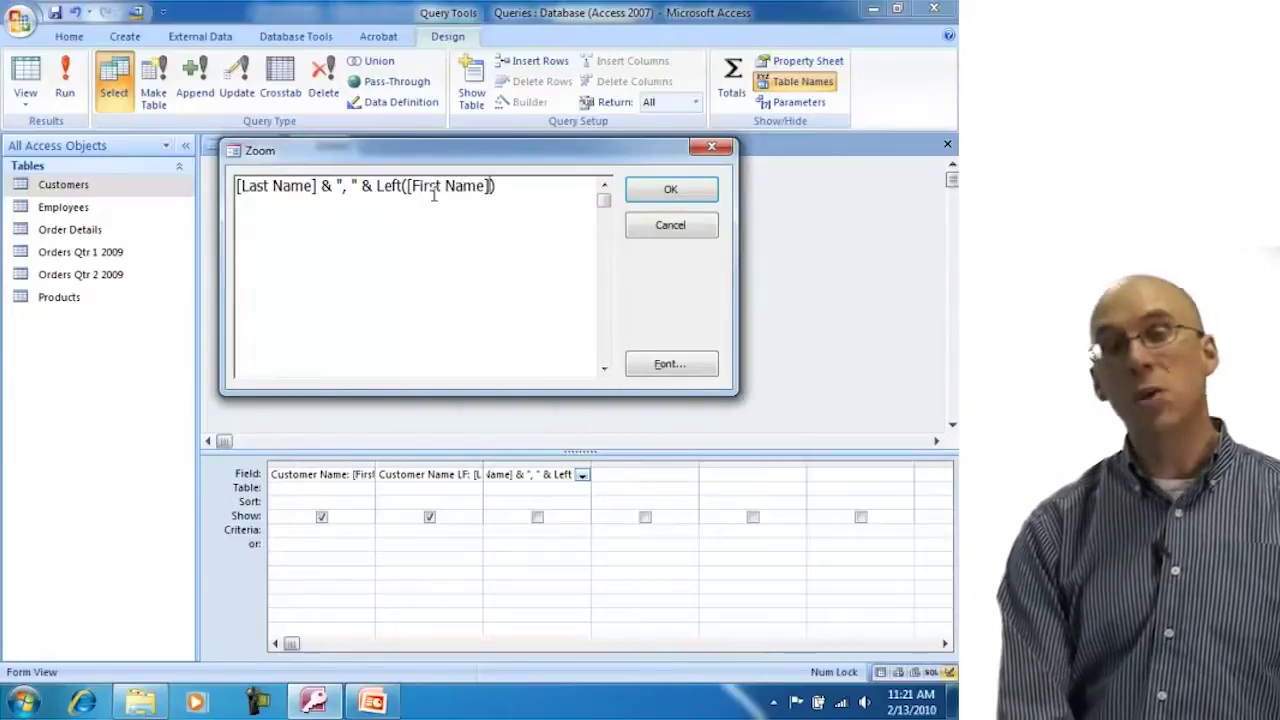
text(,)
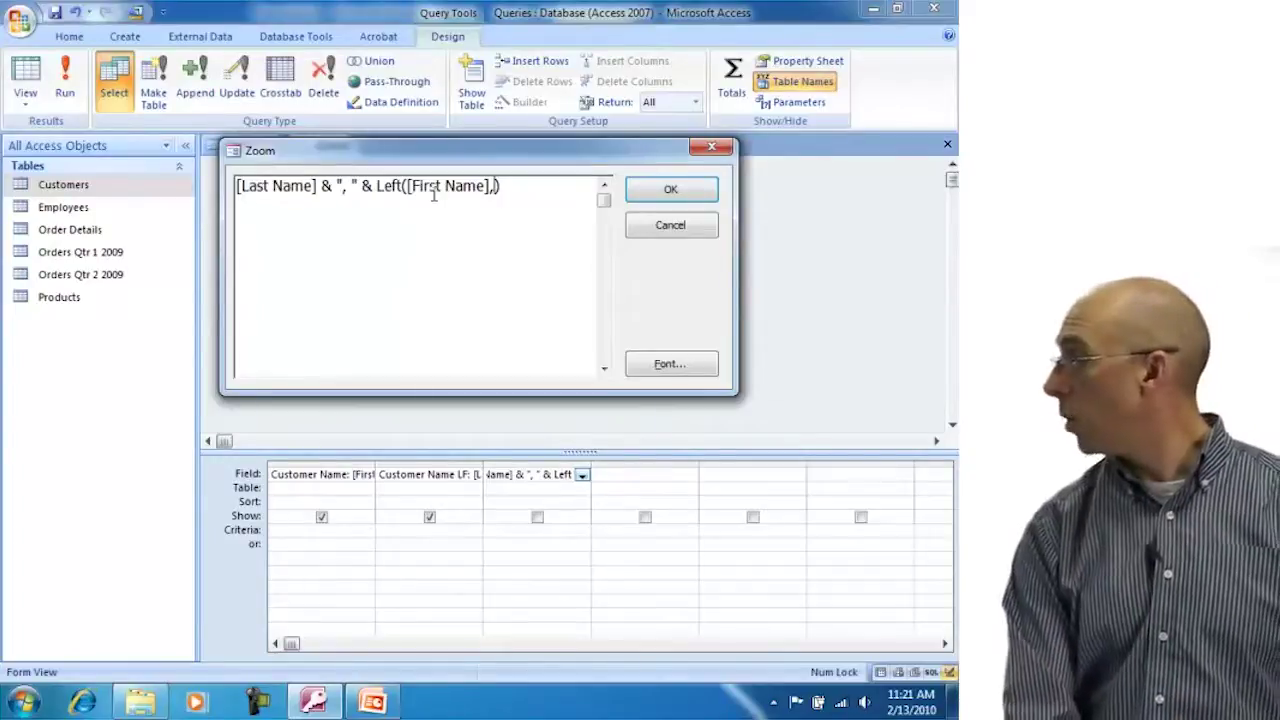
text(1)
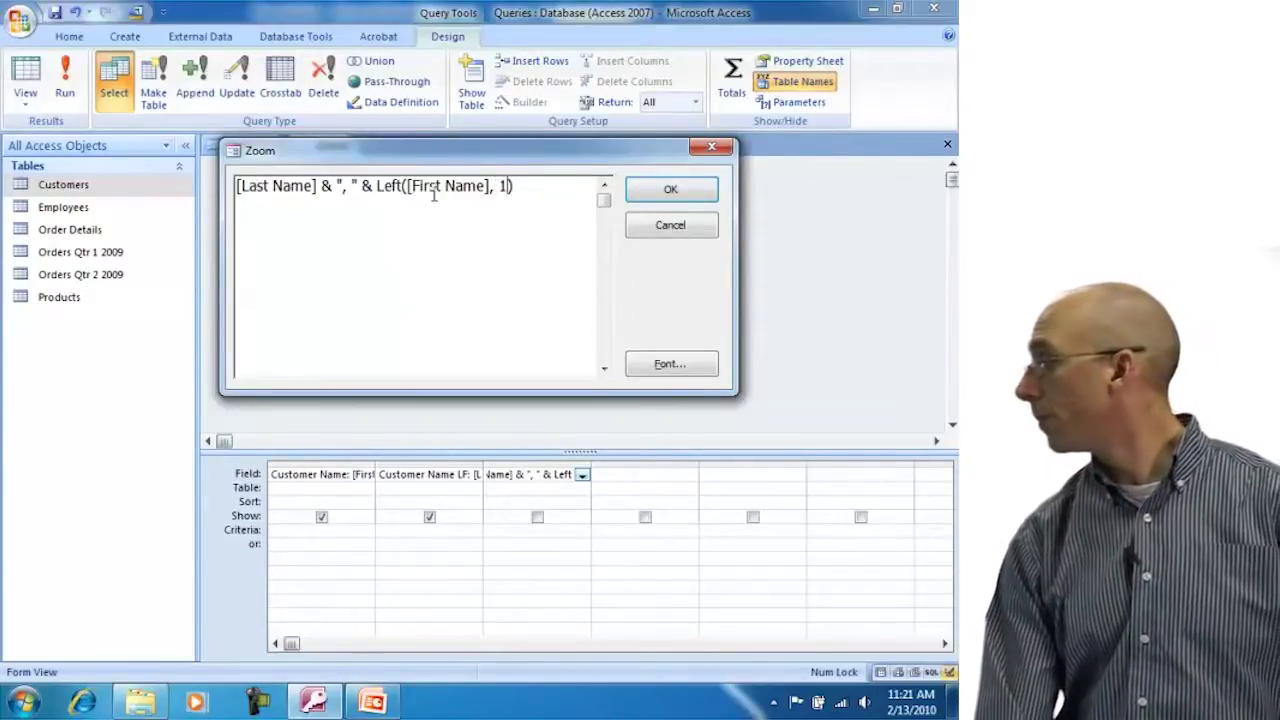
click(630, 195)
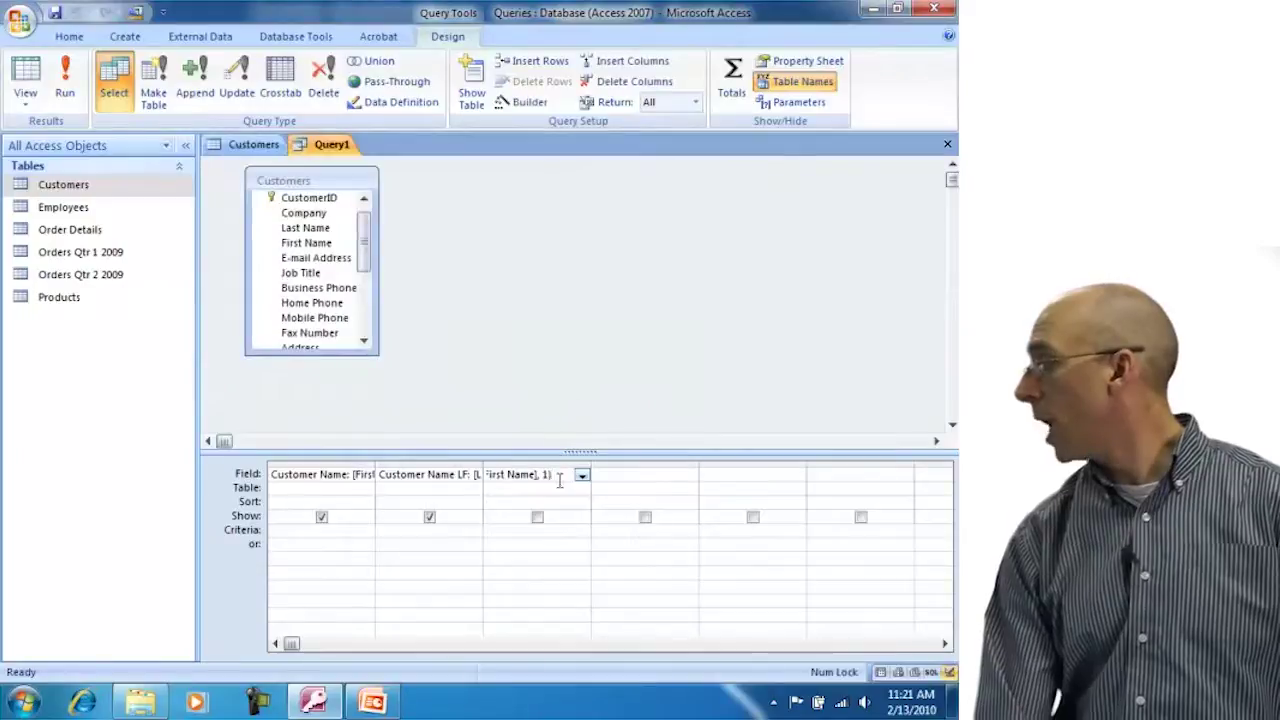
Name the third column's calculated field Customer Name Init and display the query results
double_click(498, 475)
text(Cust [La)
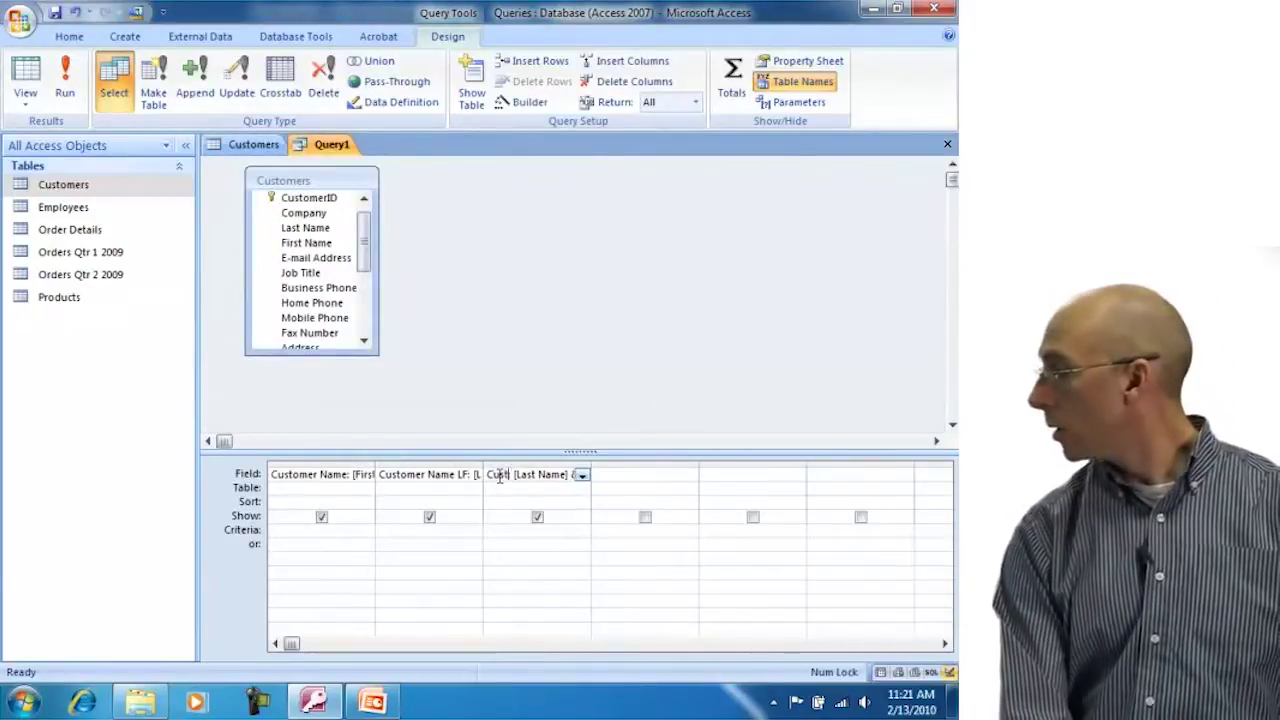
text(omer Name In)
text(nit: [La)
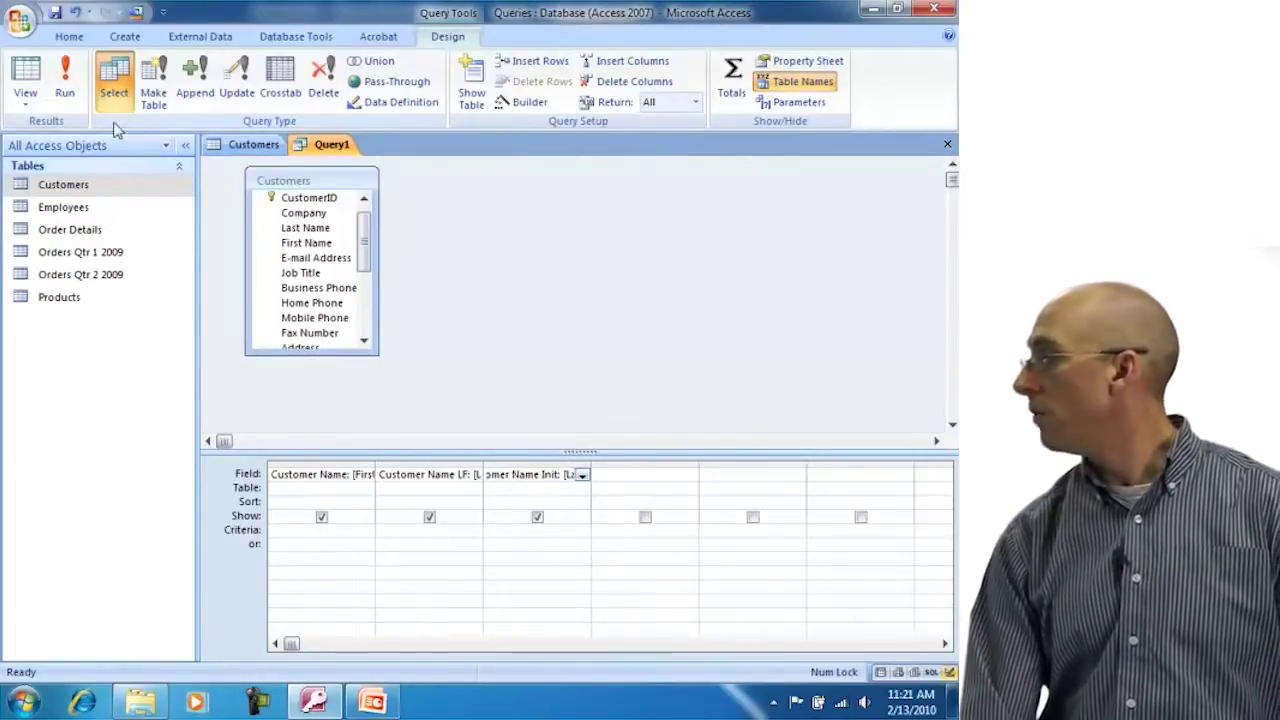
click(26, 80)
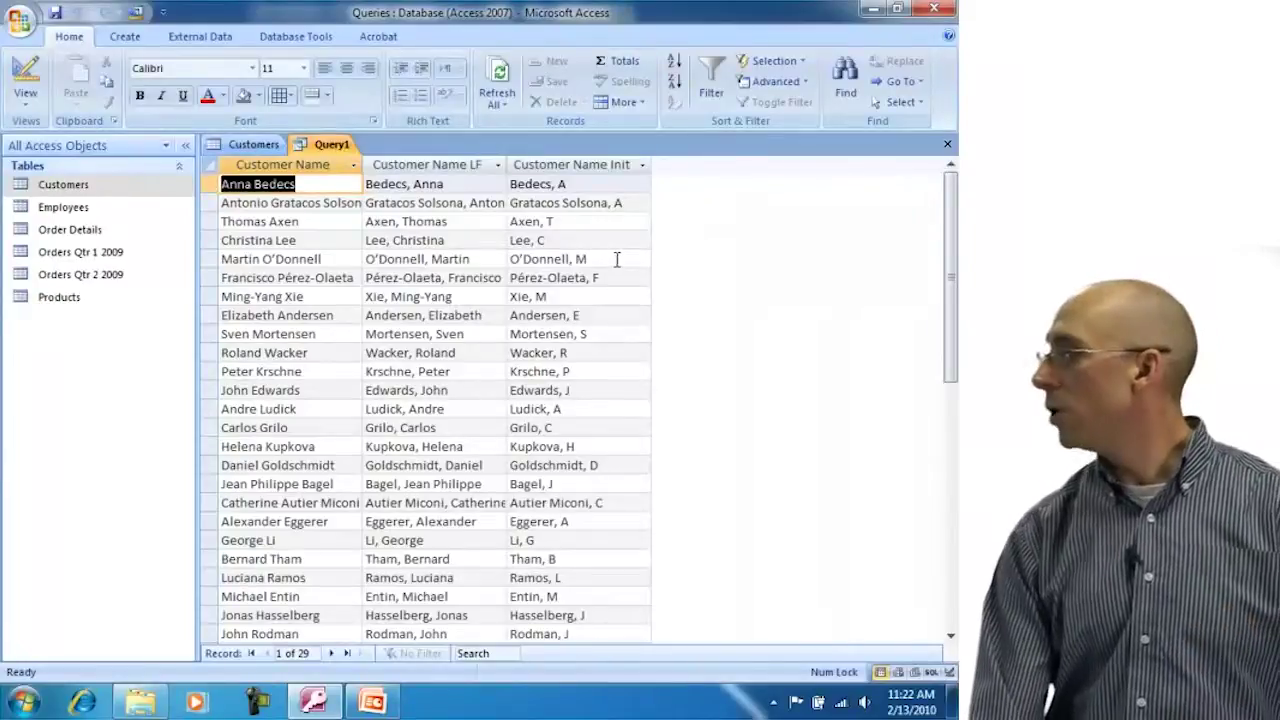
Back in the query design, append & "." to the Customer Name Init expression in the Zoom box and display the results
click(26, 70)
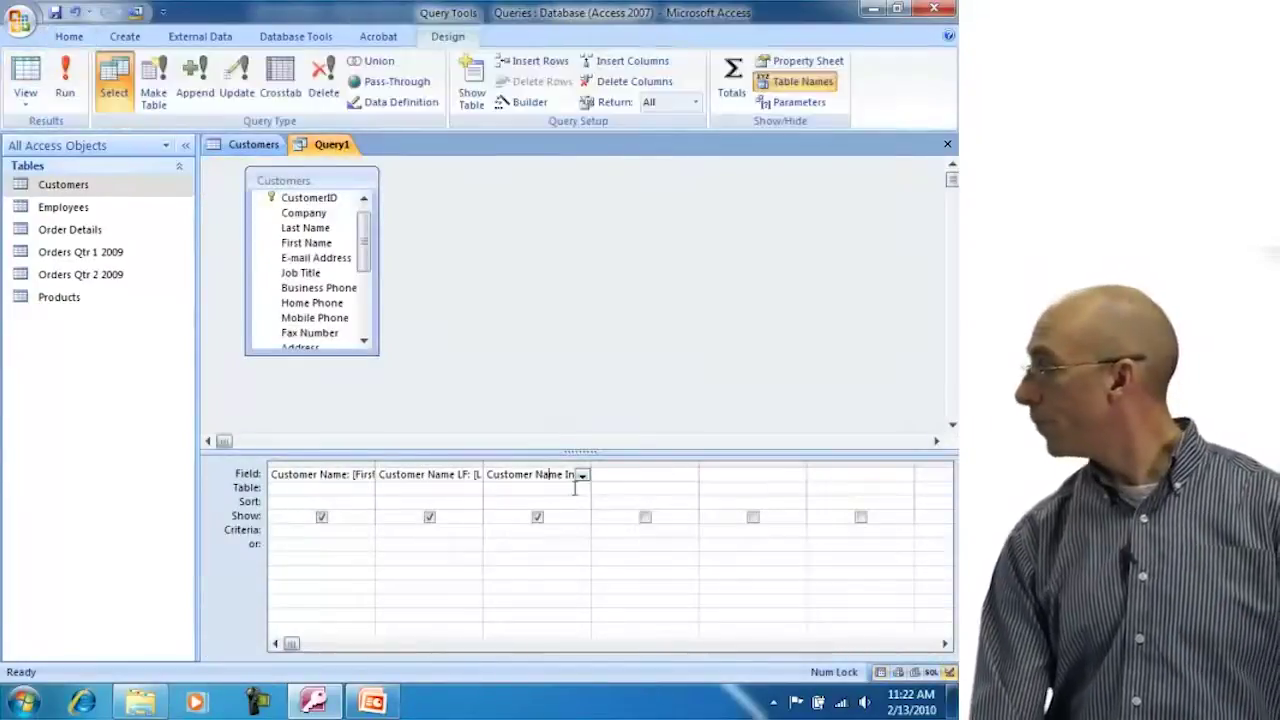
key(shift+F2)
click(365, 209)
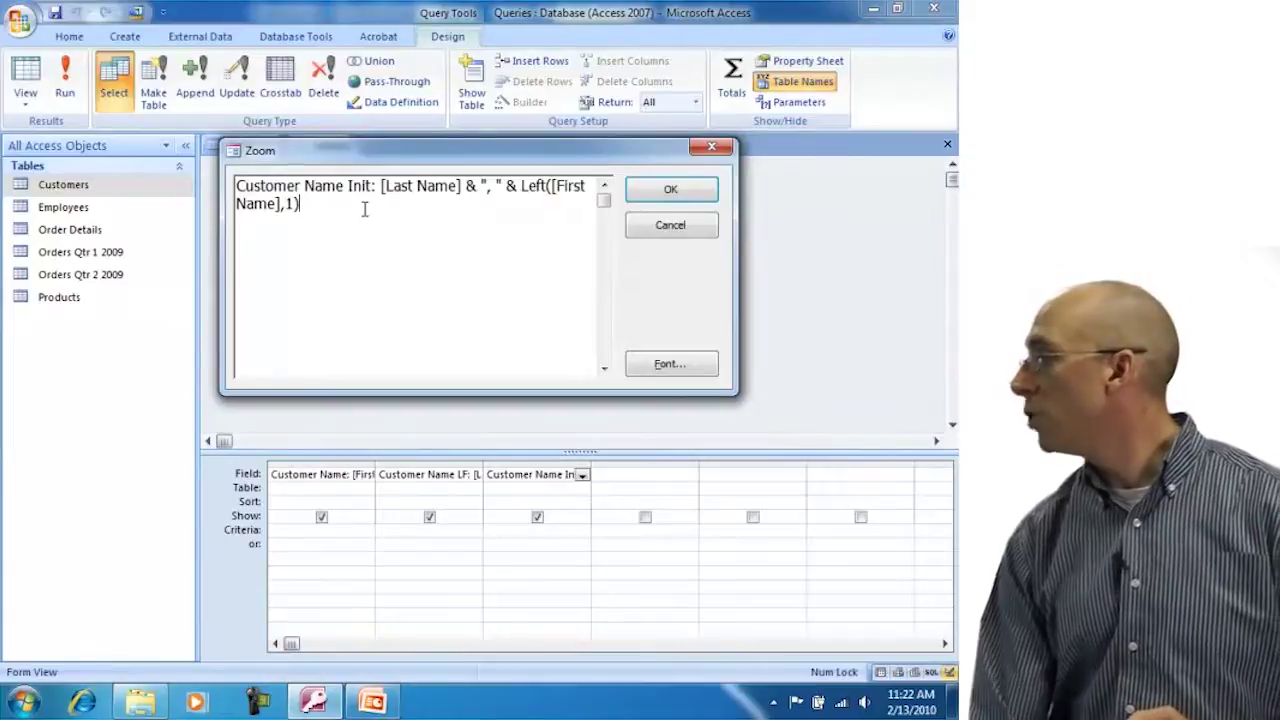
drag(240, 186, 348, 186)
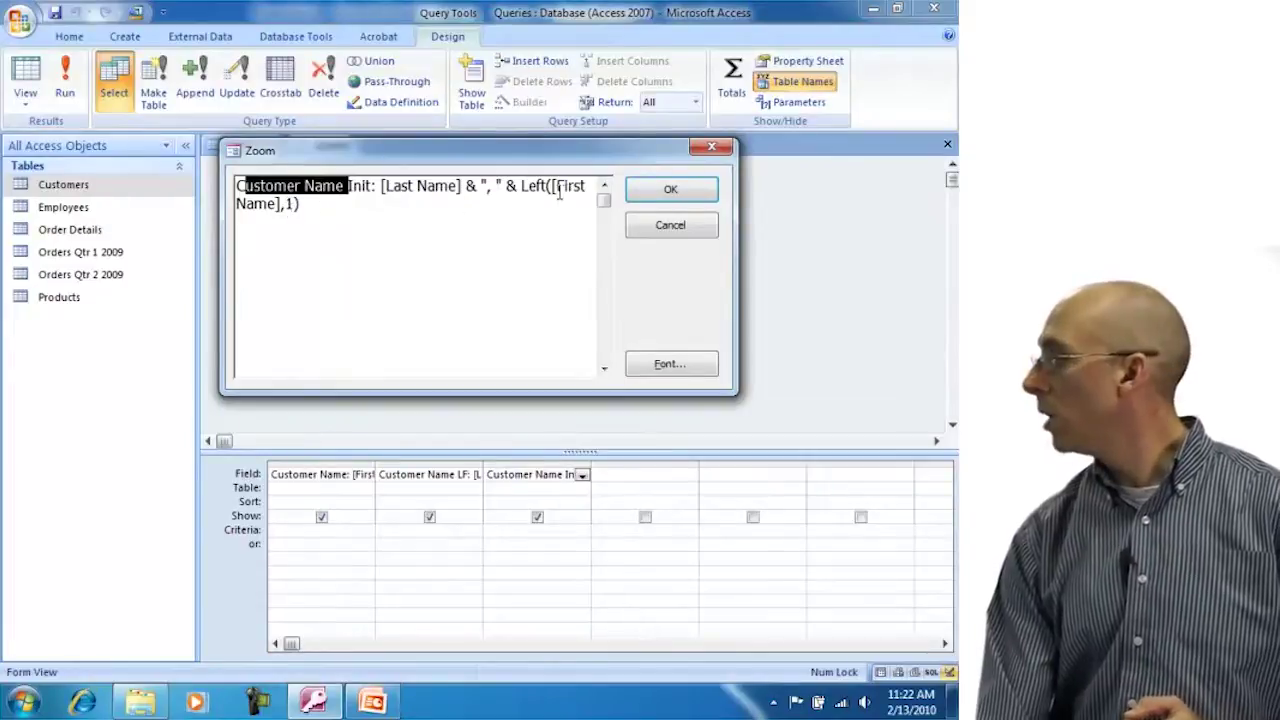
click(449, 202)
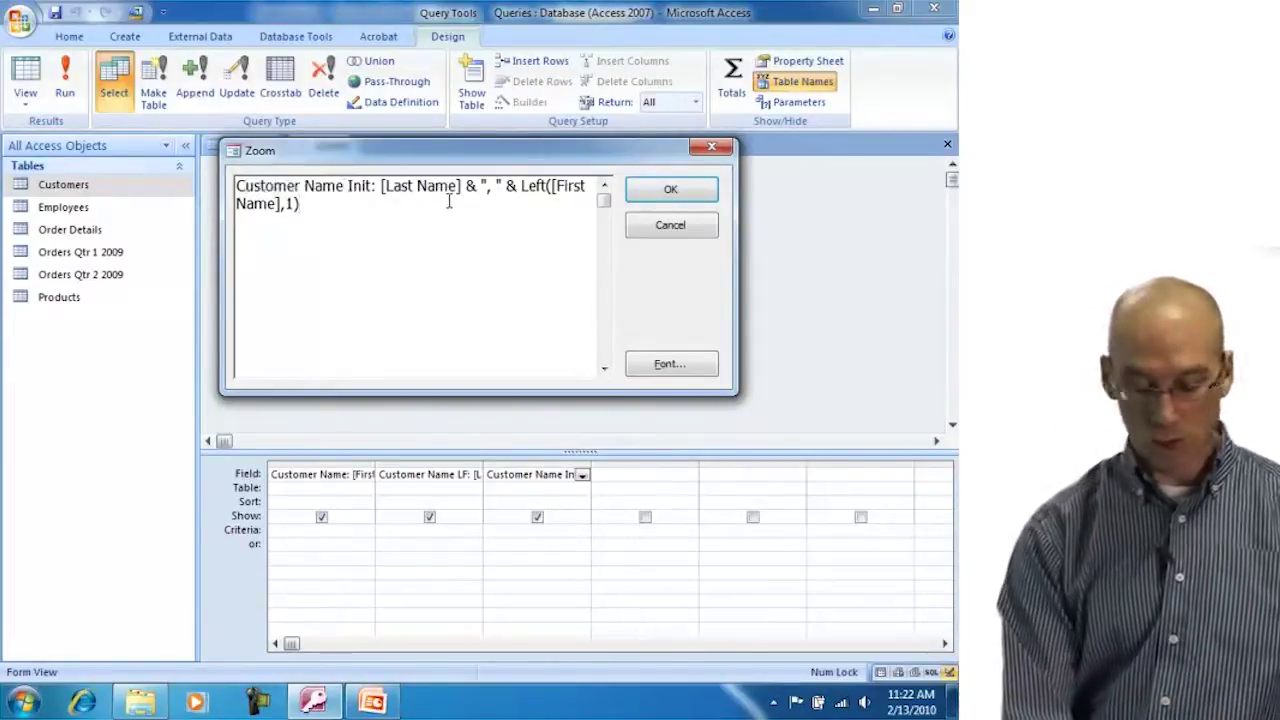
text(& ")
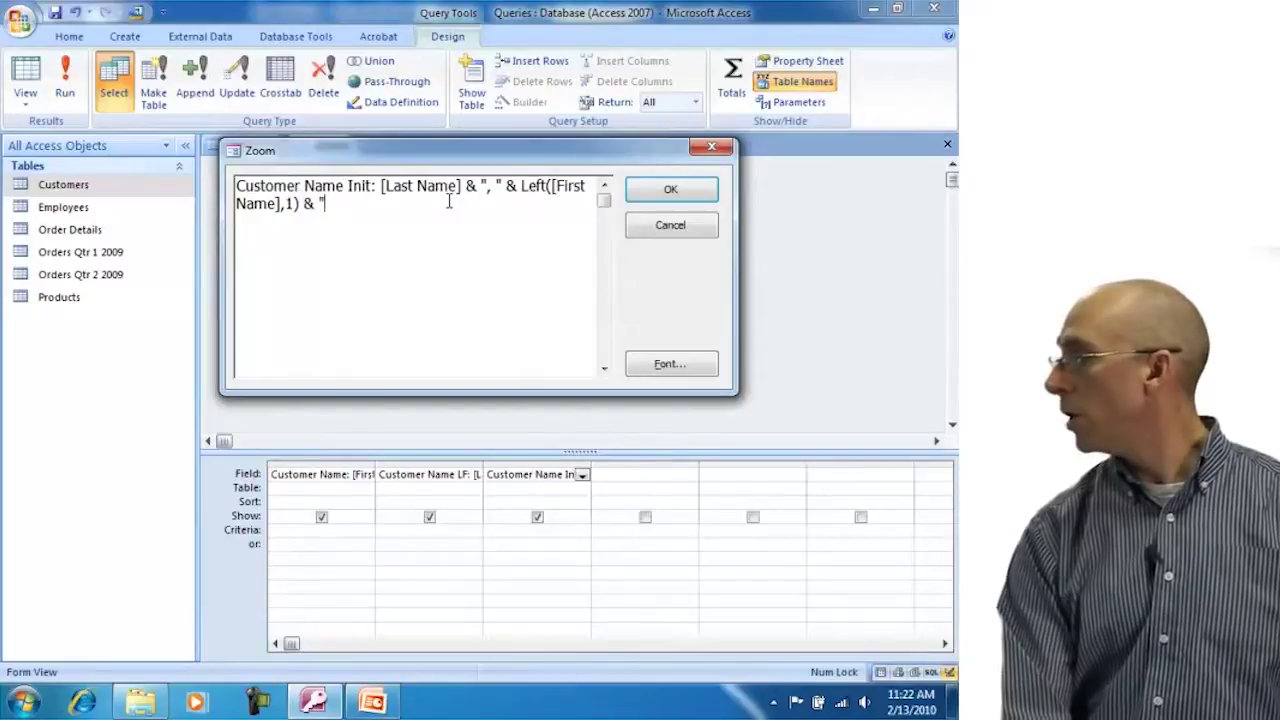
text(.")
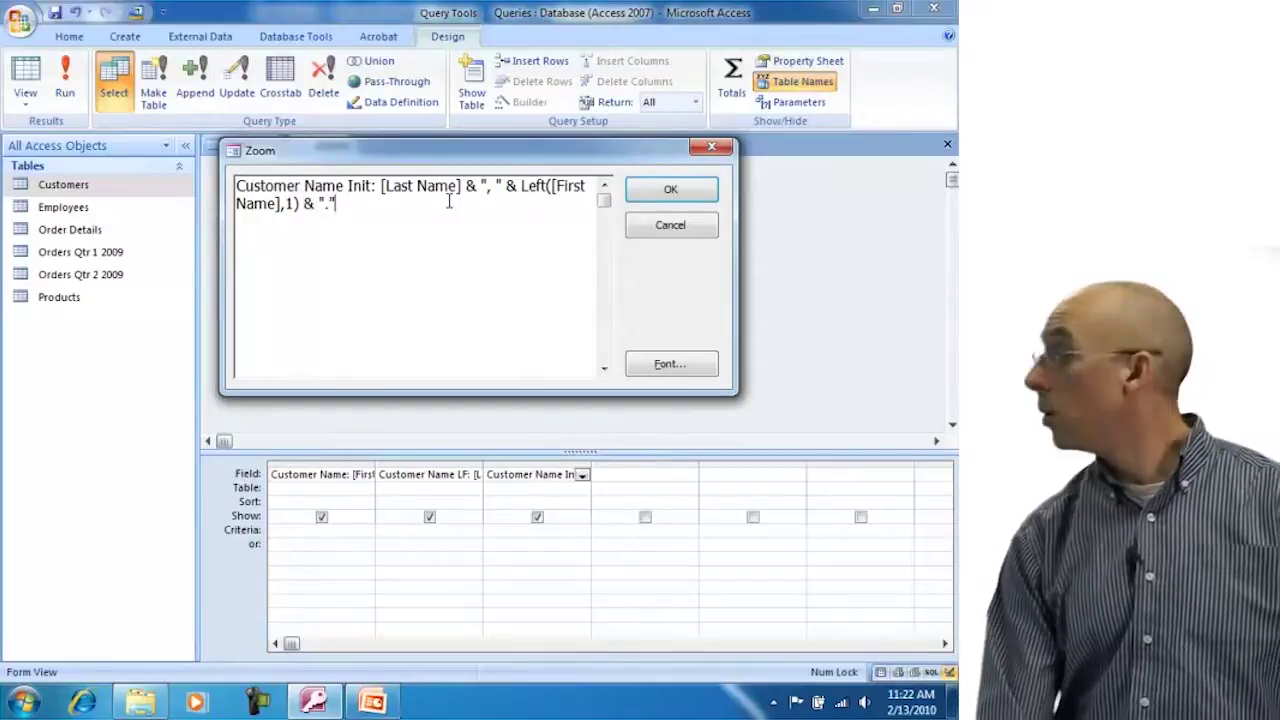
click(670, 190)
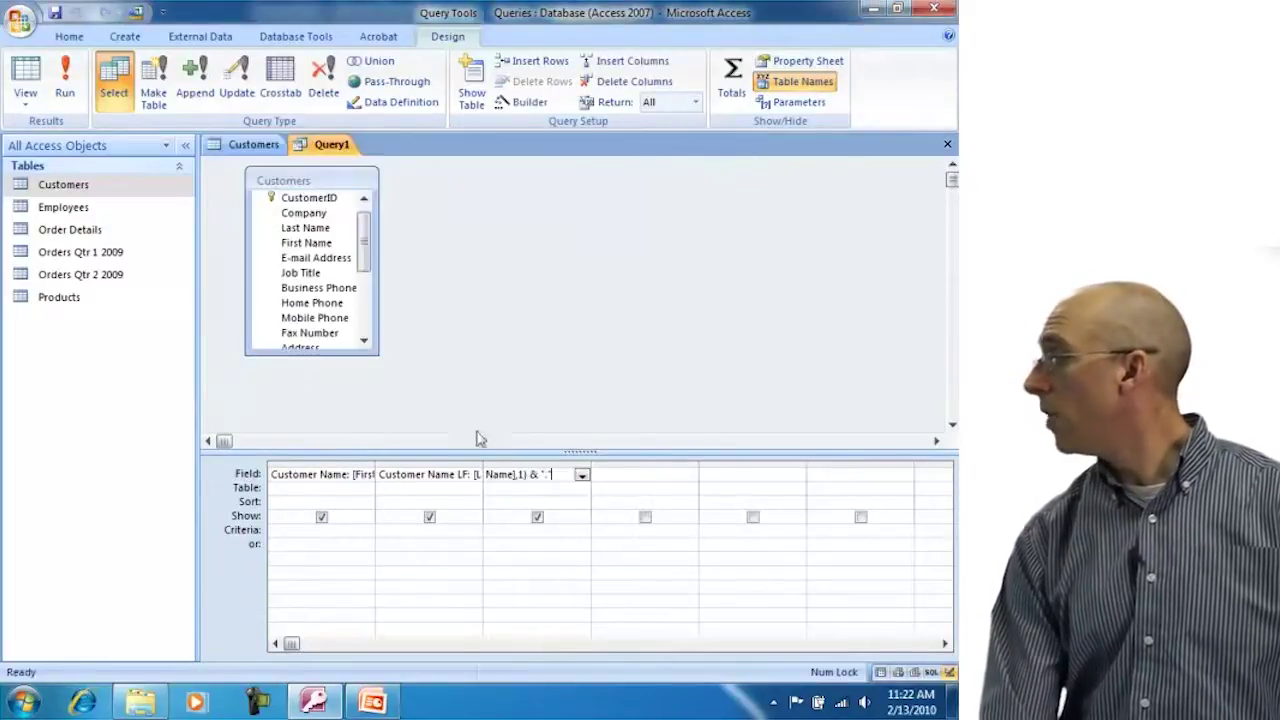
click(25, 78)
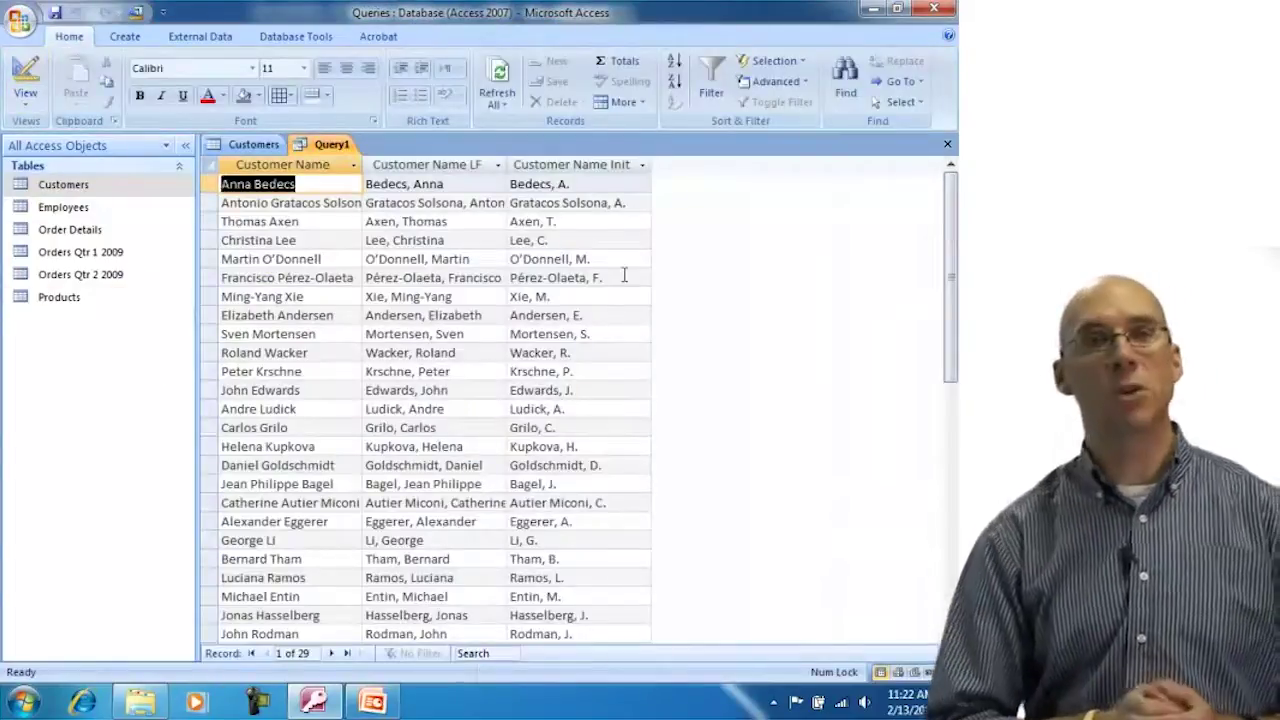